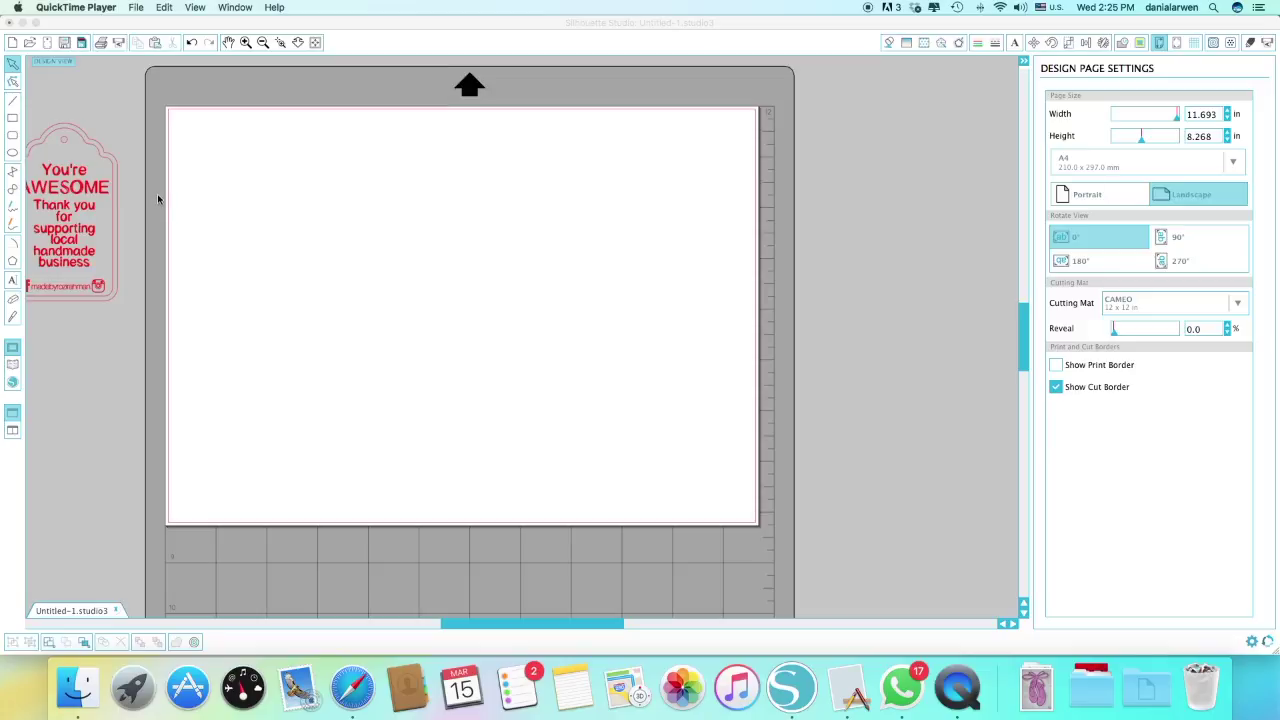
- Draw a rounded rectangle about 2.47 in wide in the upper-left part of the page as the tag body
click(14, 138)
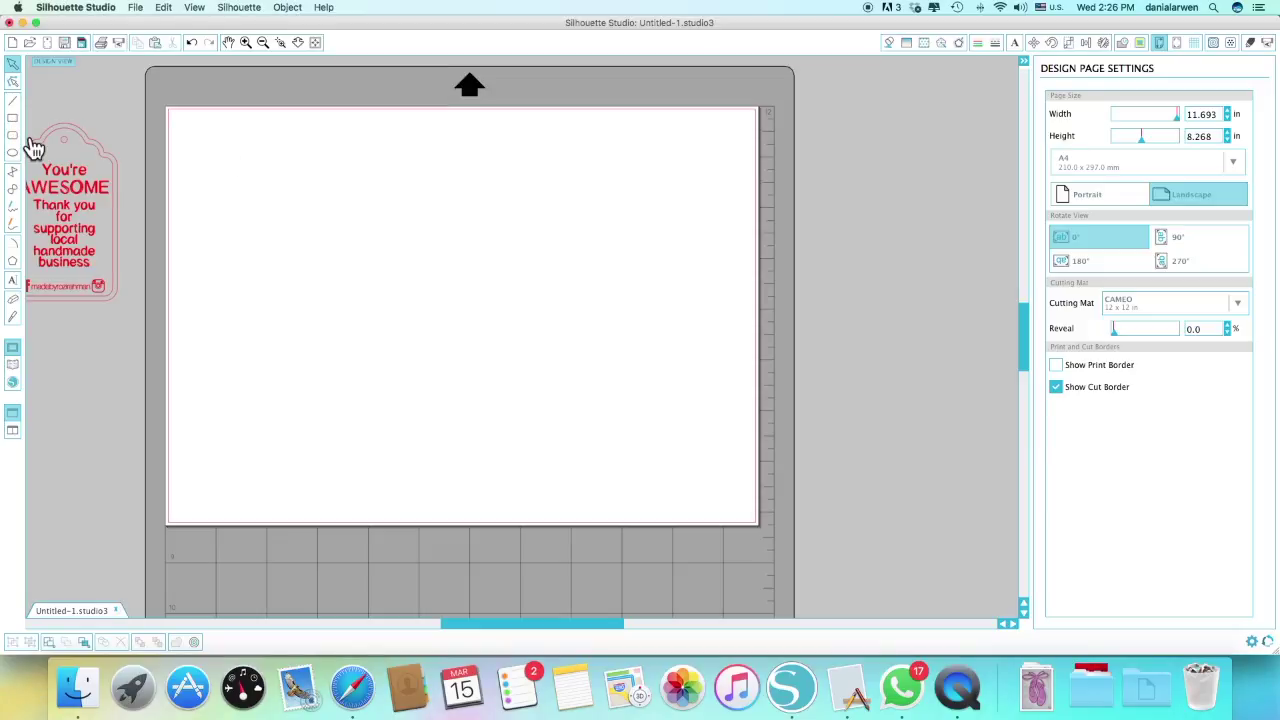
click(11, 137)
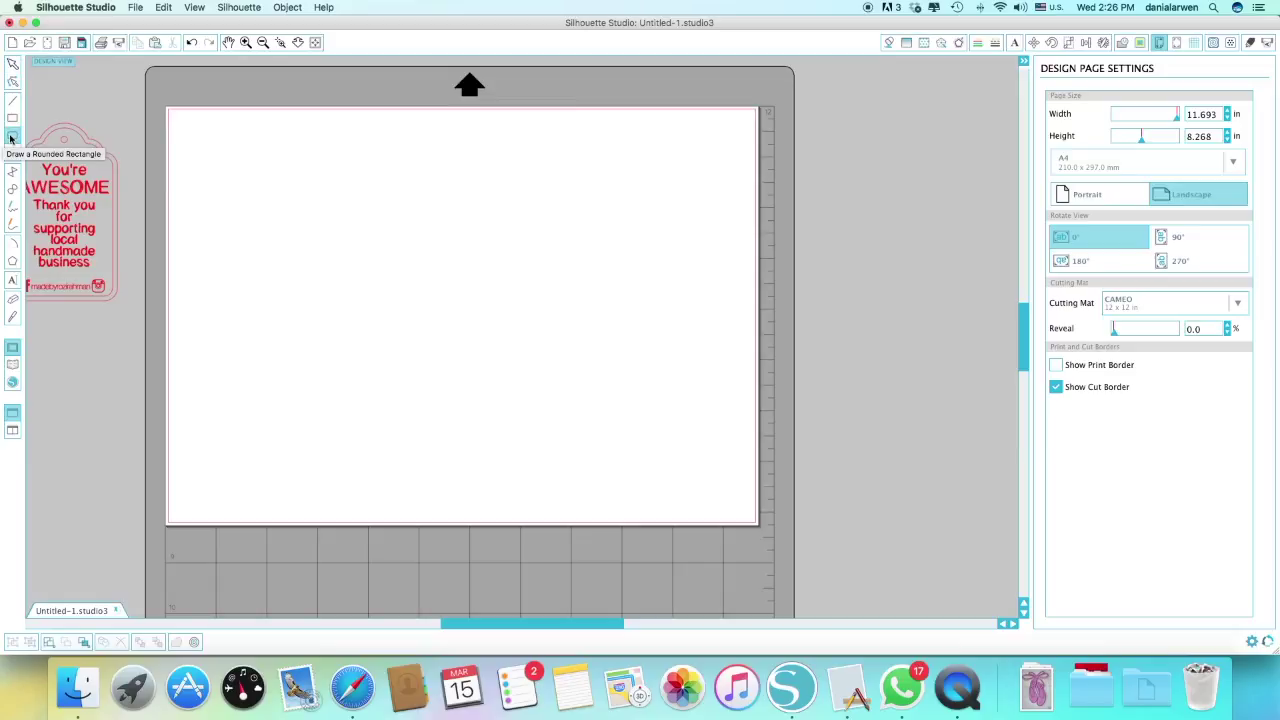
drag(310, 161, 435, 319)
- Draw a small ellipse about 0.79 by 0.71 in over the right end of the rectangle's upper edge
click(12, 152)
drag(386, 147, 427, 184)
click(13, 64)
- Duplicate the small ellipse and place the copy over the left end of the rectangle's upper edge
click(393, 190)
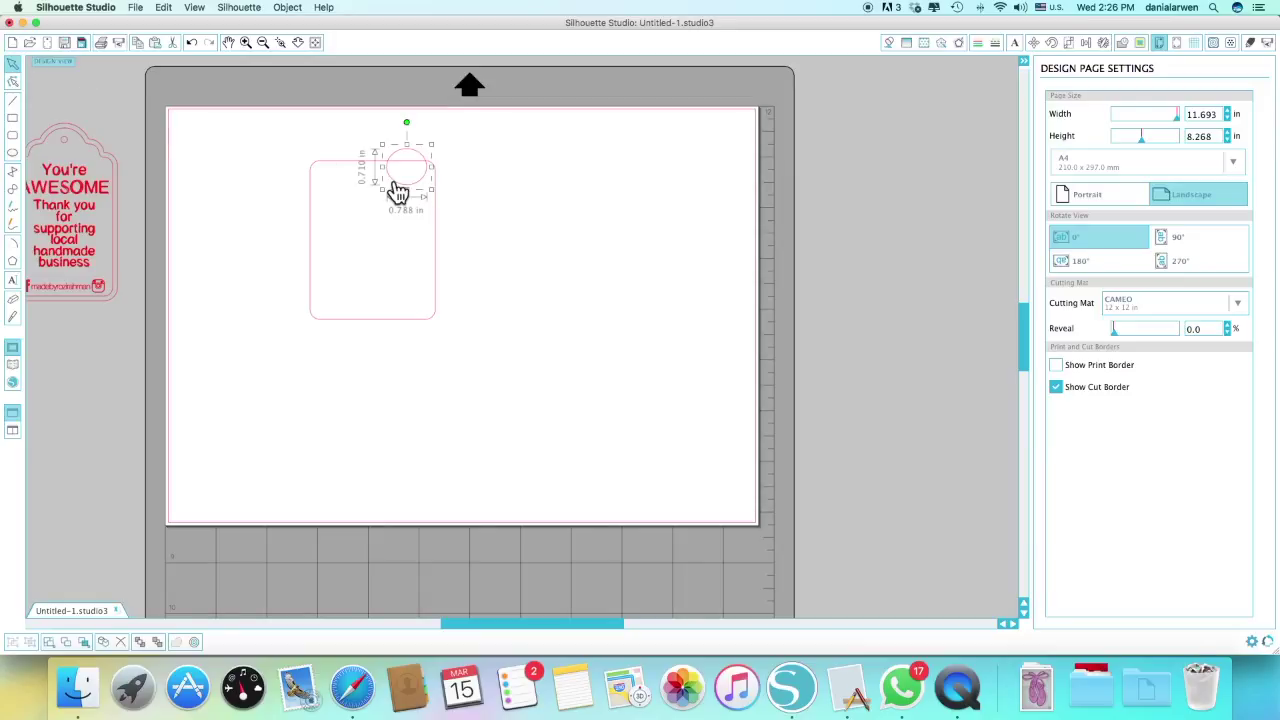
right_click(395, 183)
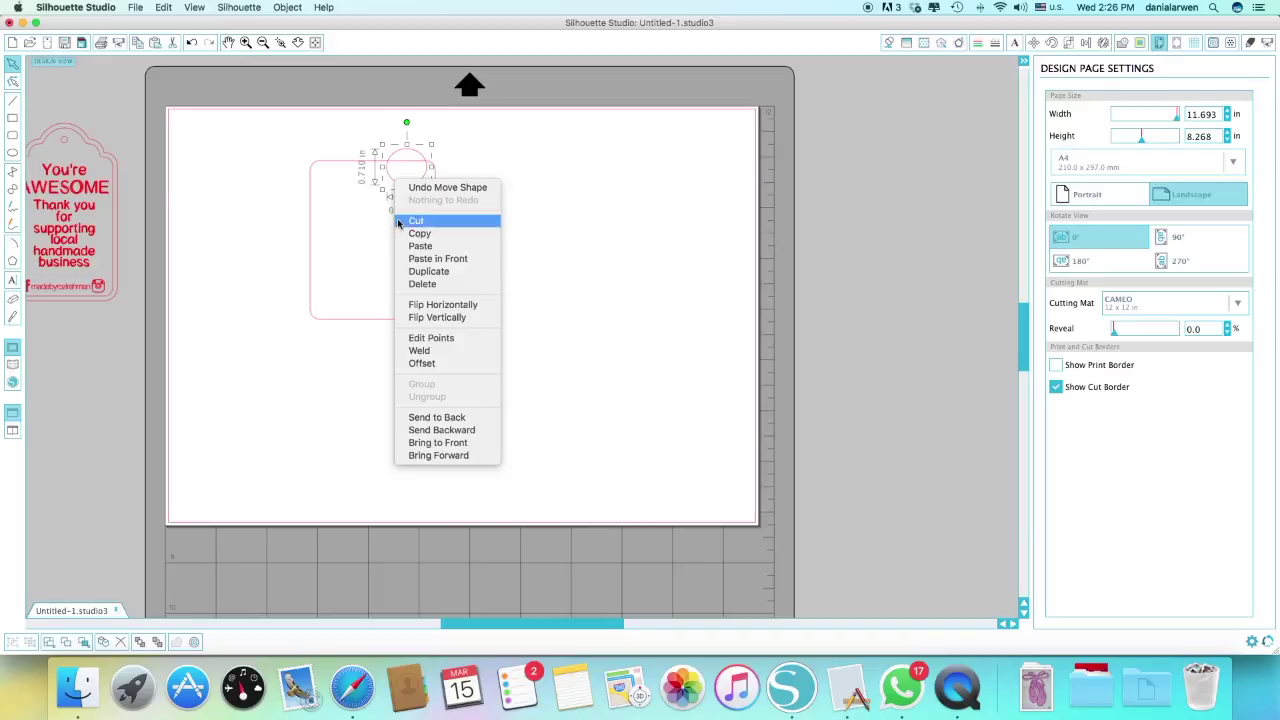
click(415, 271)
drag(416, 194, 341, 195)
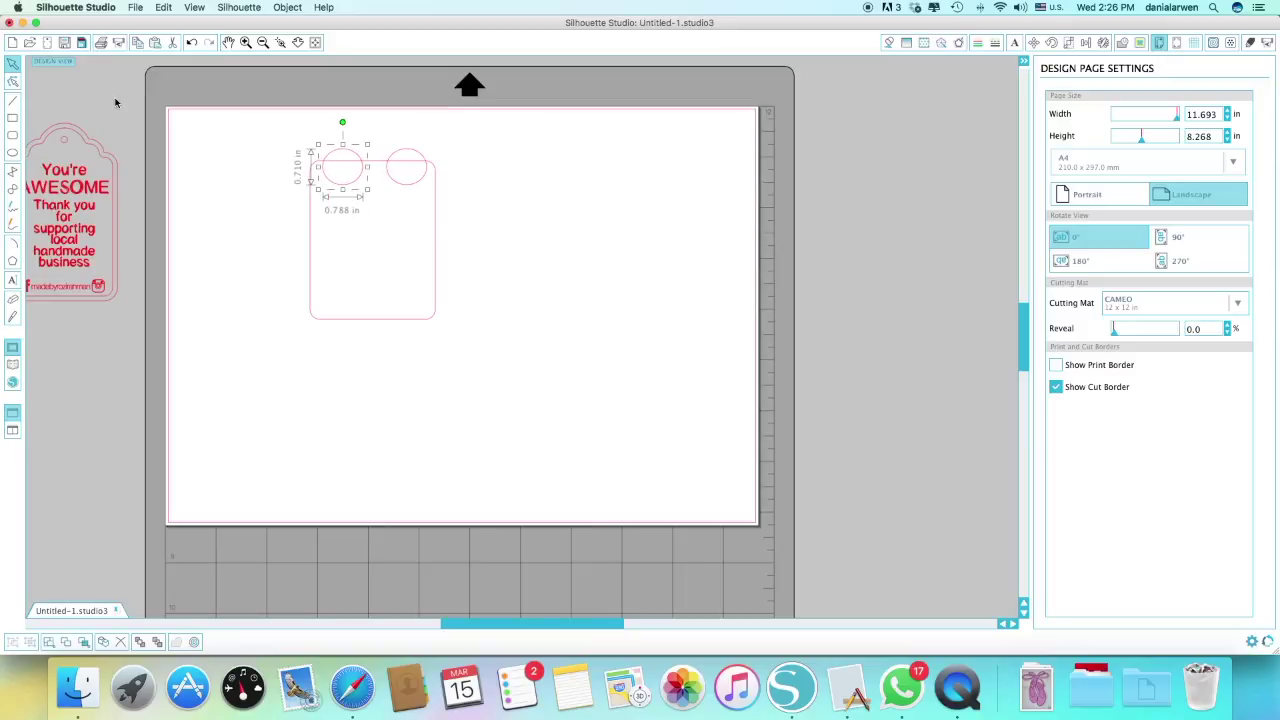
- Draw a larger ellipse, place it between the two small ones over the rectangle's upper edge, and scale it to about 1.43 in wide
click(12, 152)
drag(520, 177, 600, 243)
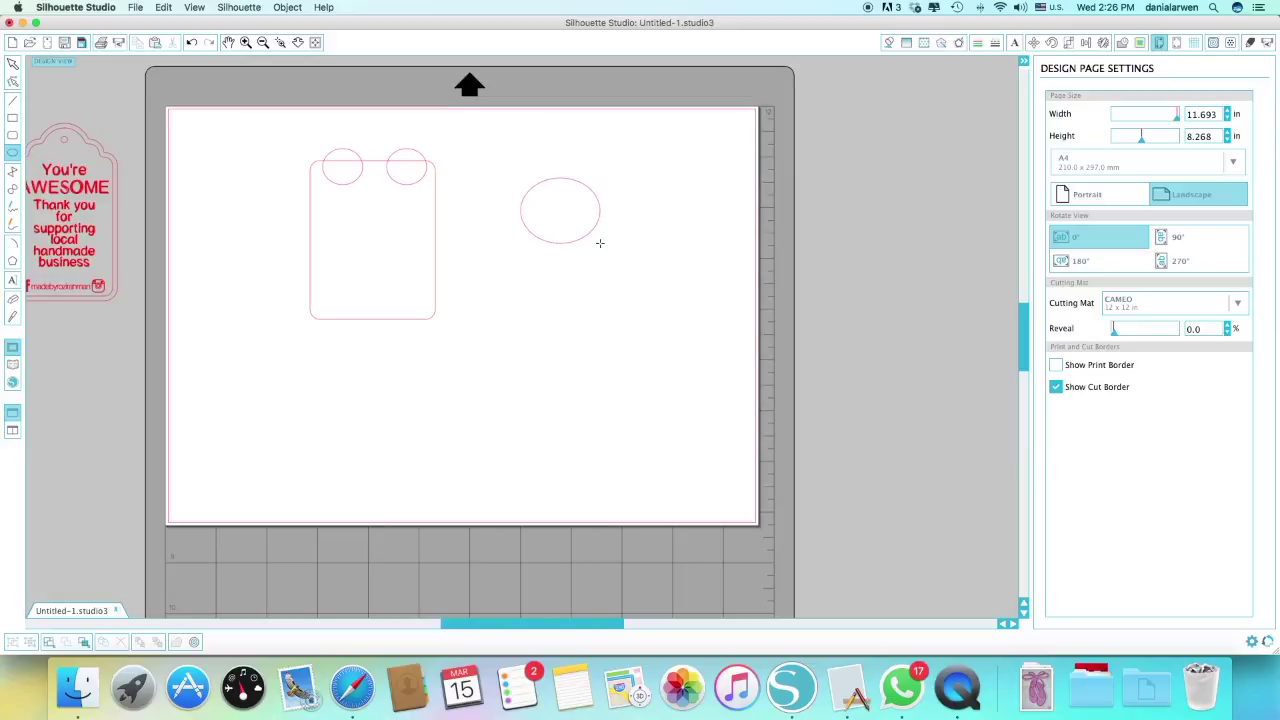
click(12, 62)
drag(538, 244, 355, 199)
click(382, 199)
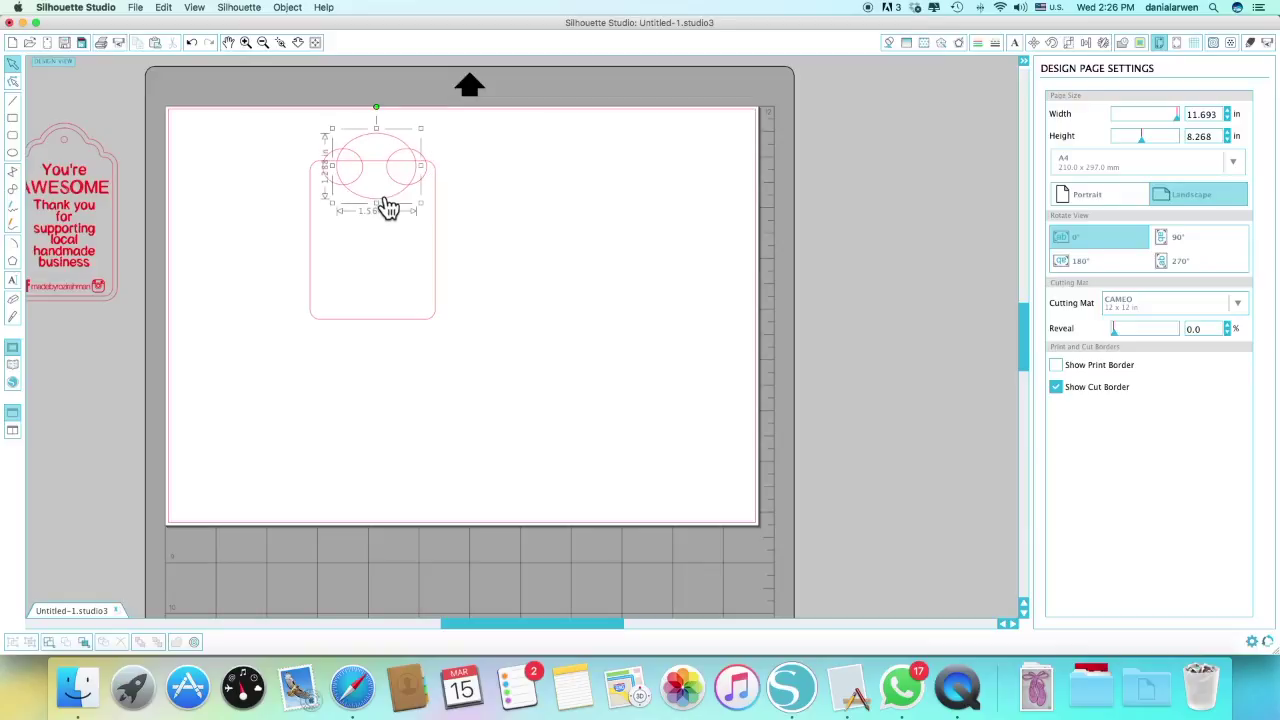
mouse_move(419, 204)
mouse_down()
mouse_move(363, 191)
mouse_move(411, 203)
mouse_up()
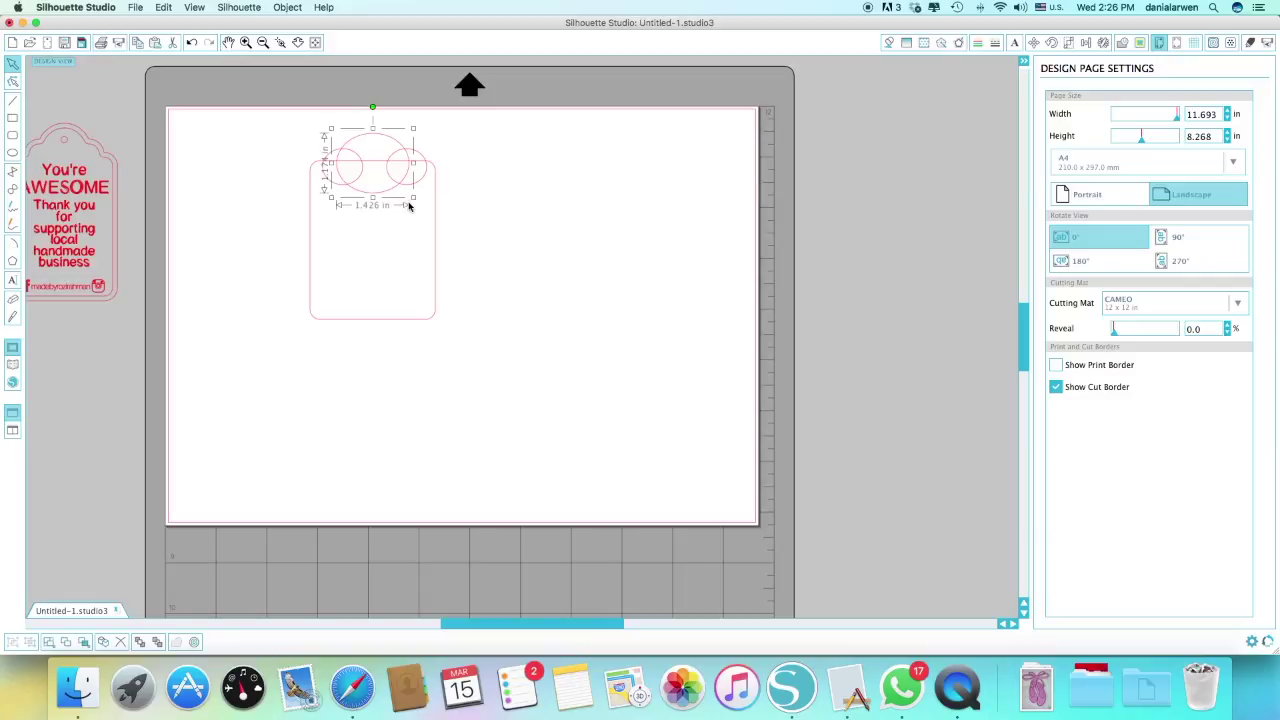
- Align the three ellipses vertically by their middles
click(349, 198)
click(343, 193)
click(335, 192)
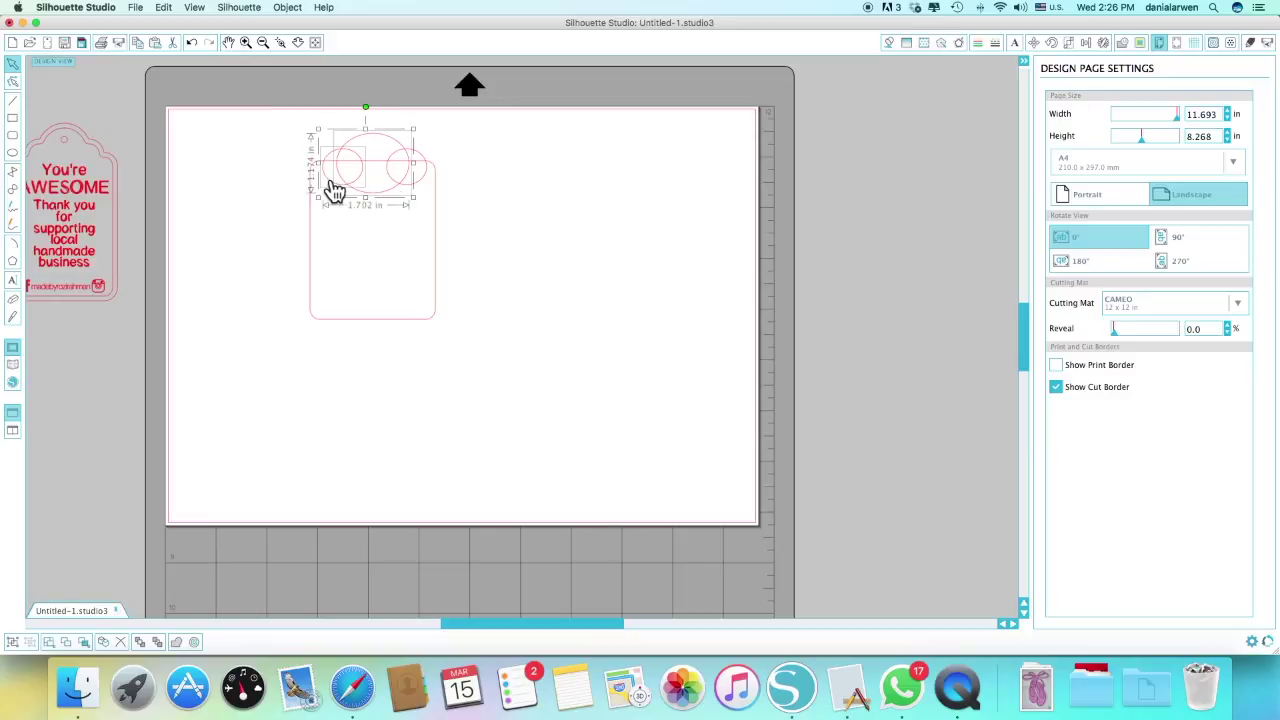
shift+click(412, 190)
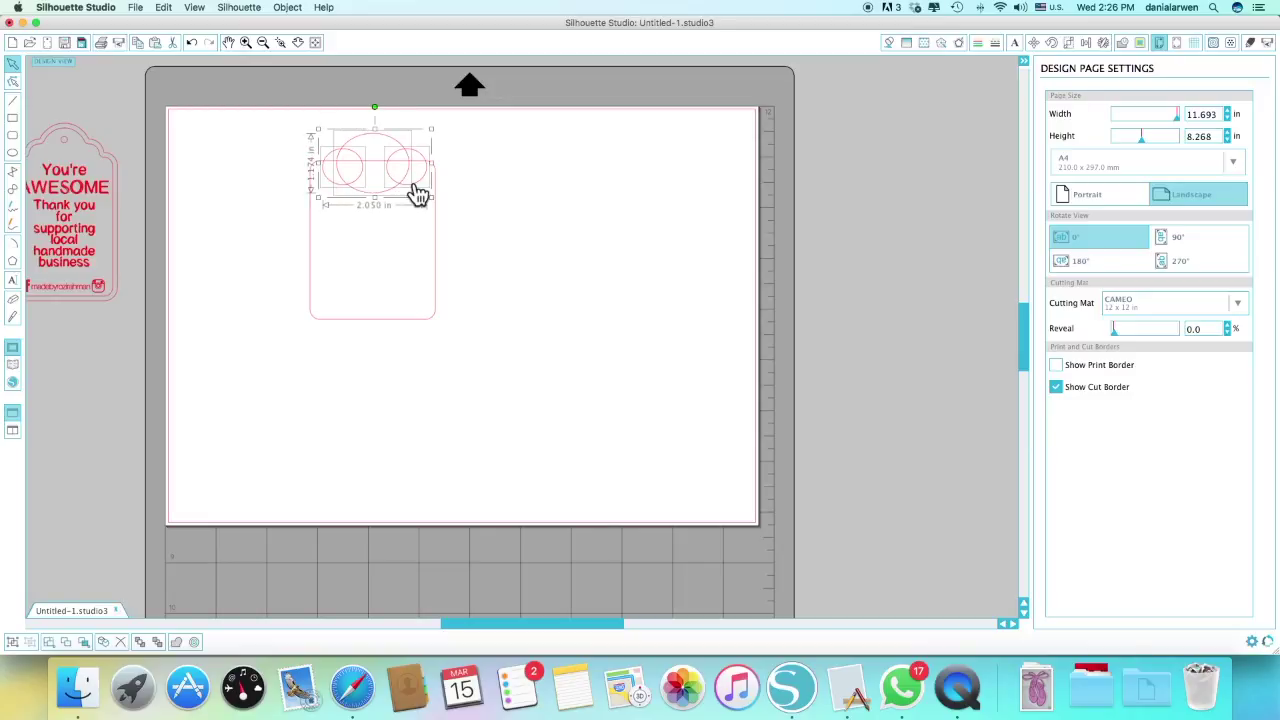
click(1085, 44)
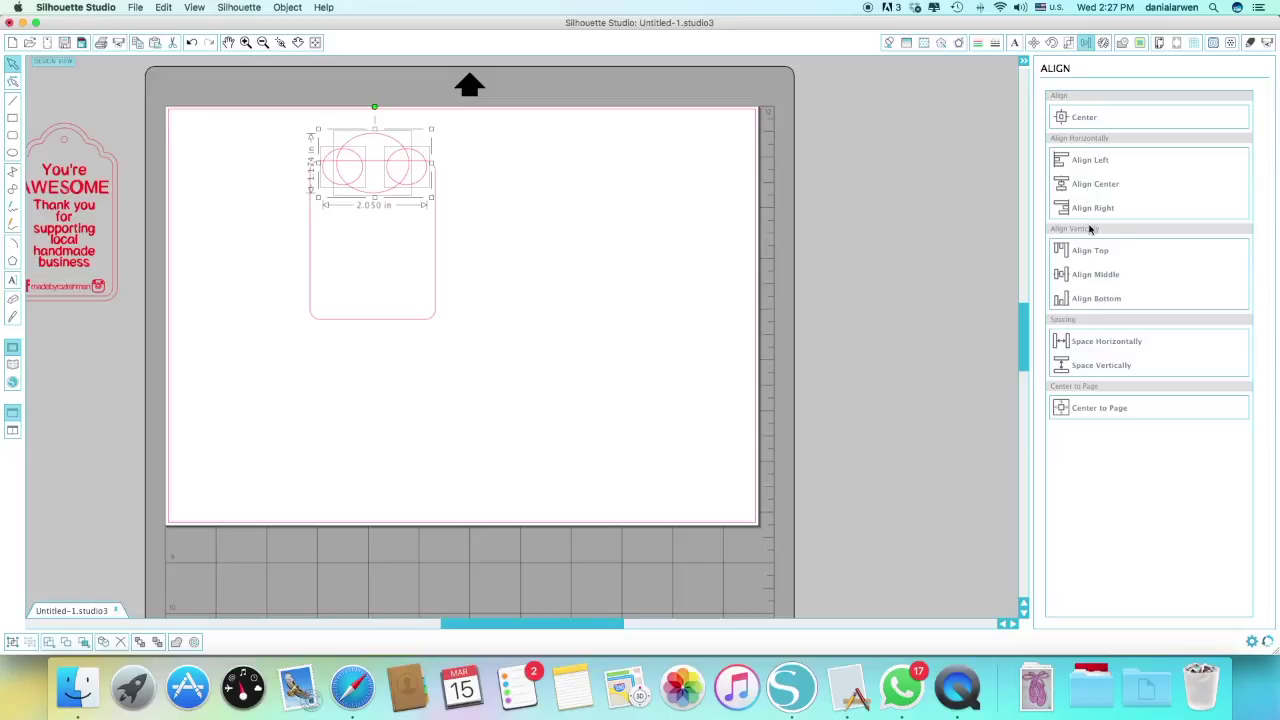
click(1097, 274)
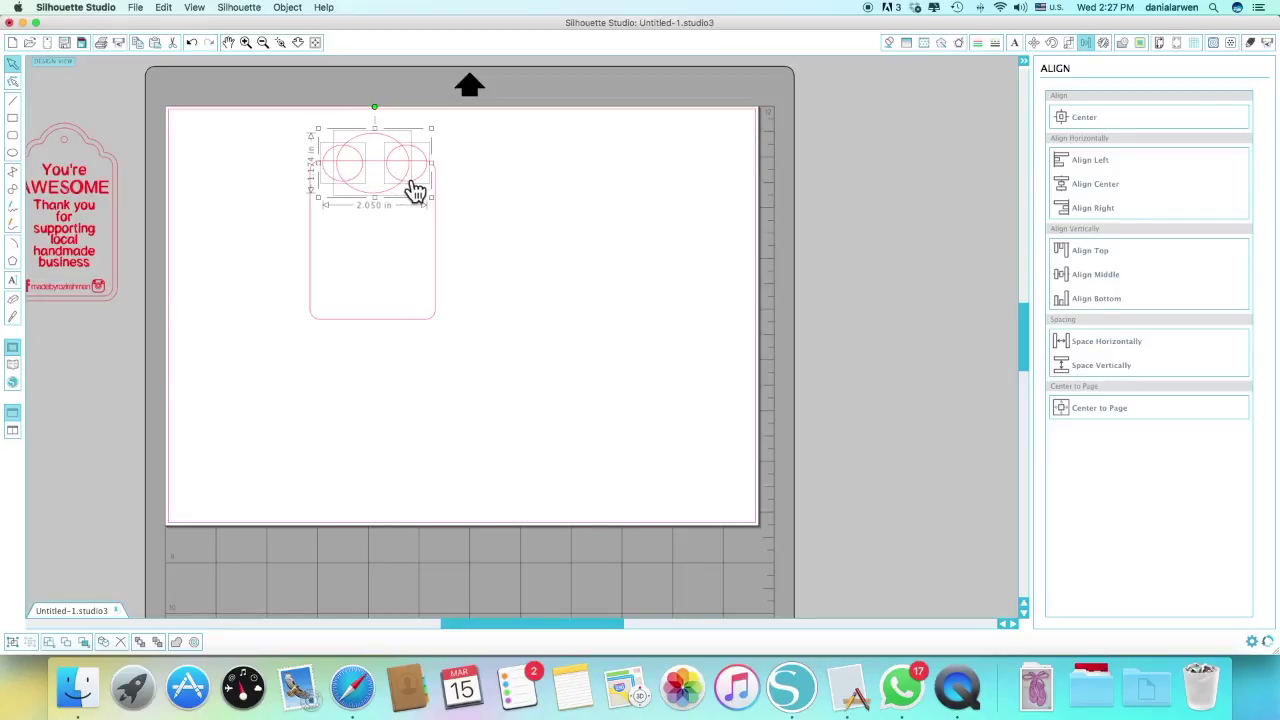
- Group the three ellipses at the head of the tag
drag(249, 124, 509, 298)
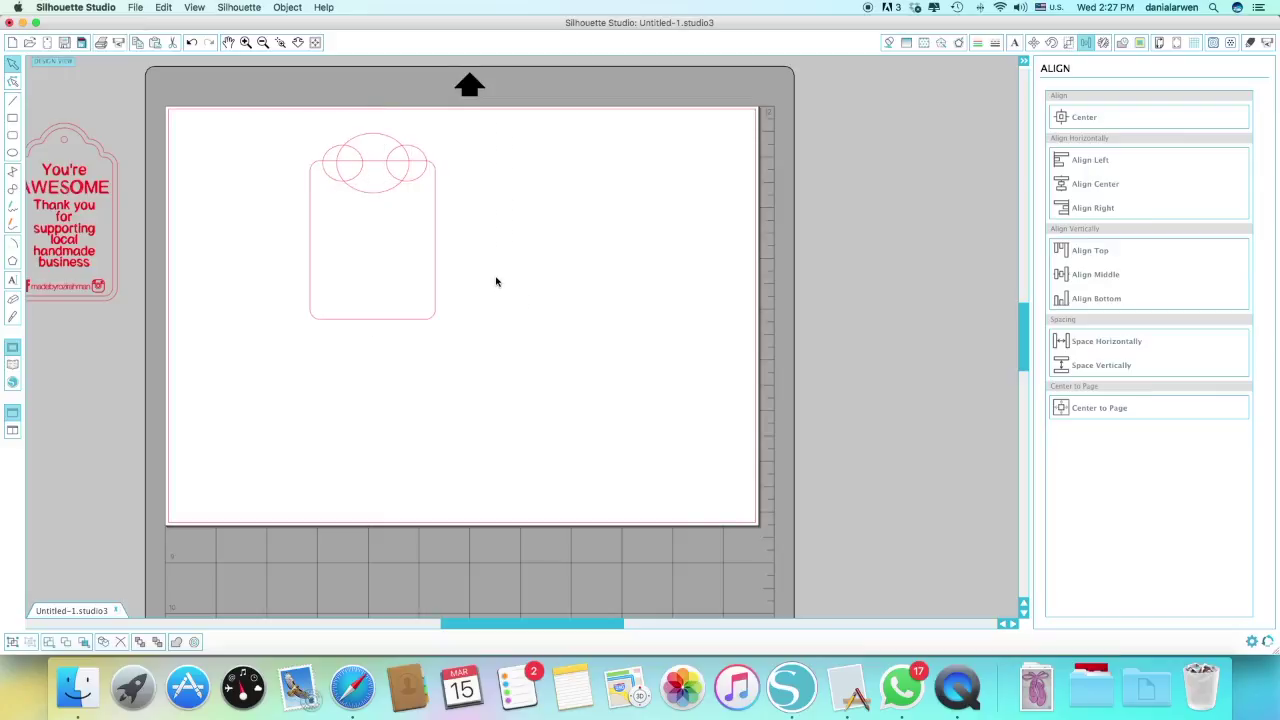
click(332, 180)
shift+click(382, 193)
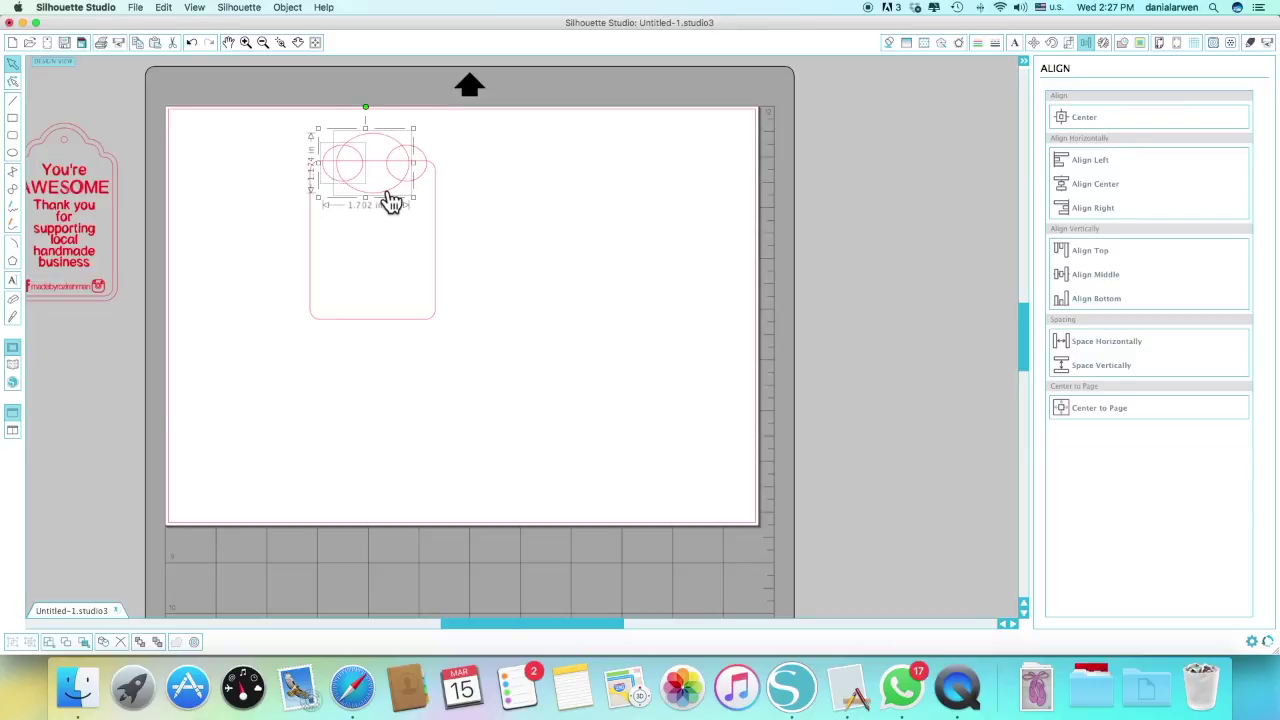
shift+click(421, 191)
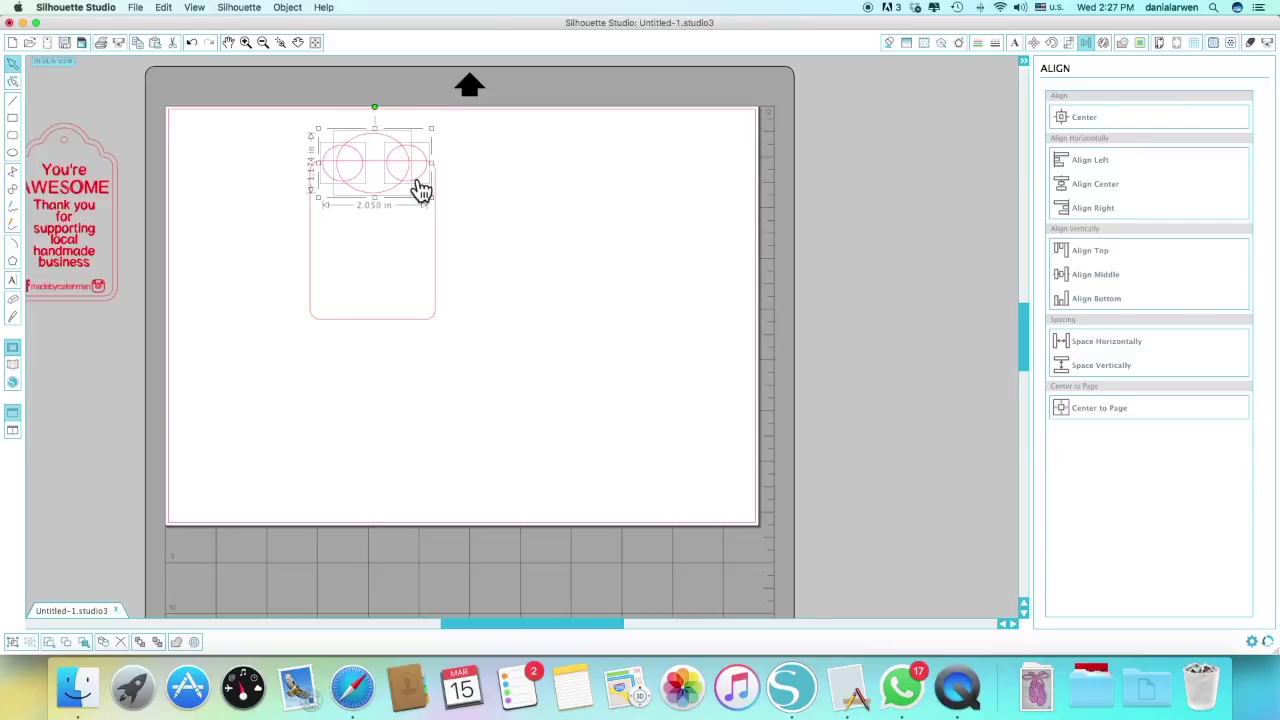
right_click(421, 190)
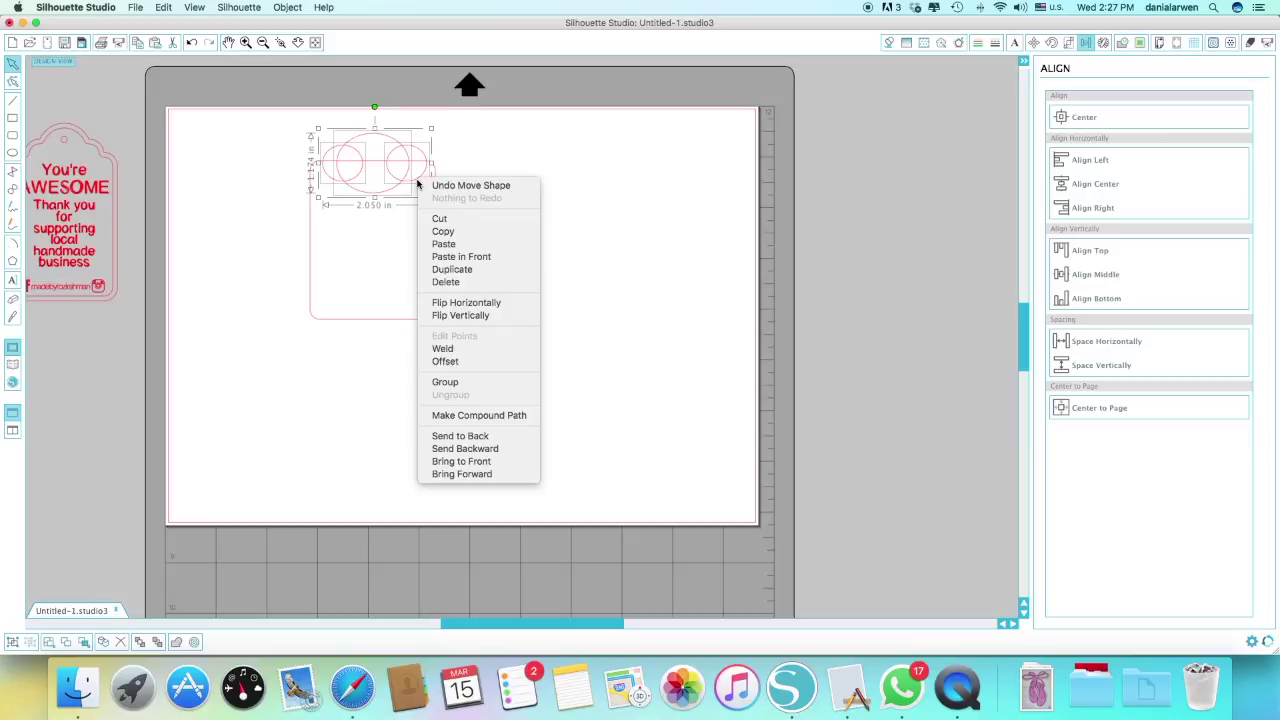
click(445, 381)
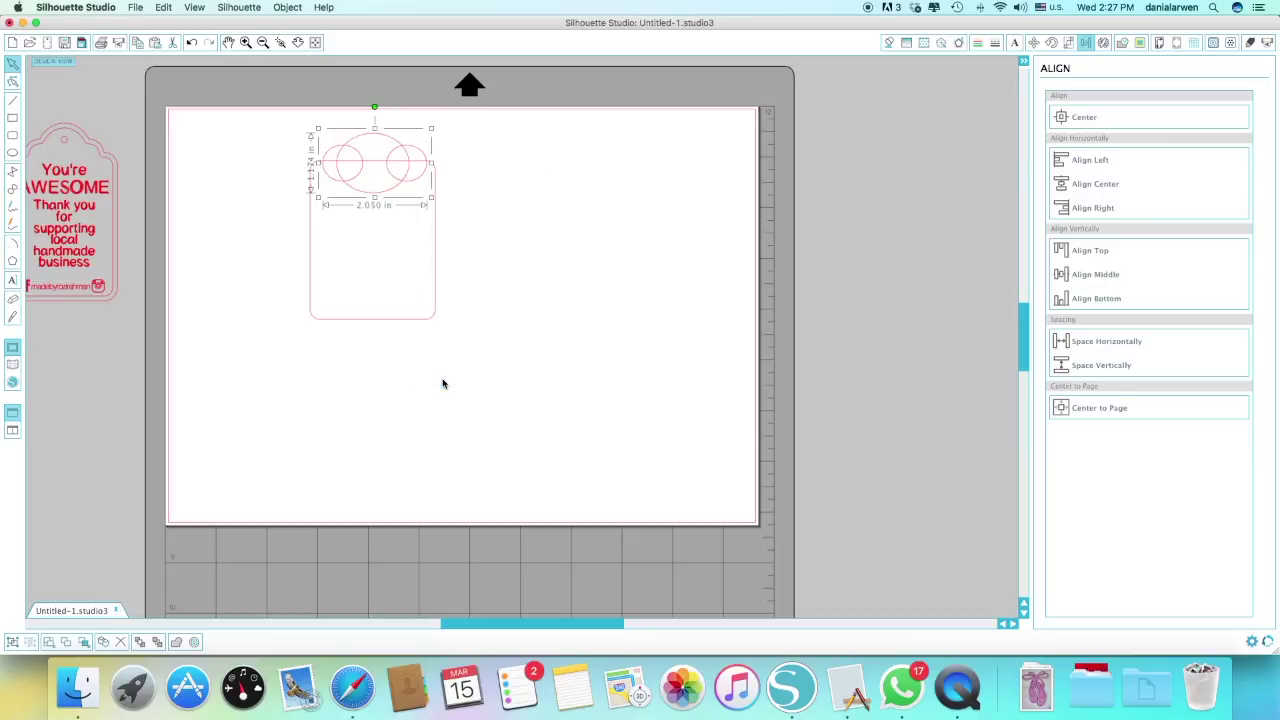
- Align the ellipse group and the rounded rectangle horizontally by their centers
click(512, 196)
drag(297, 132, 449, 251)
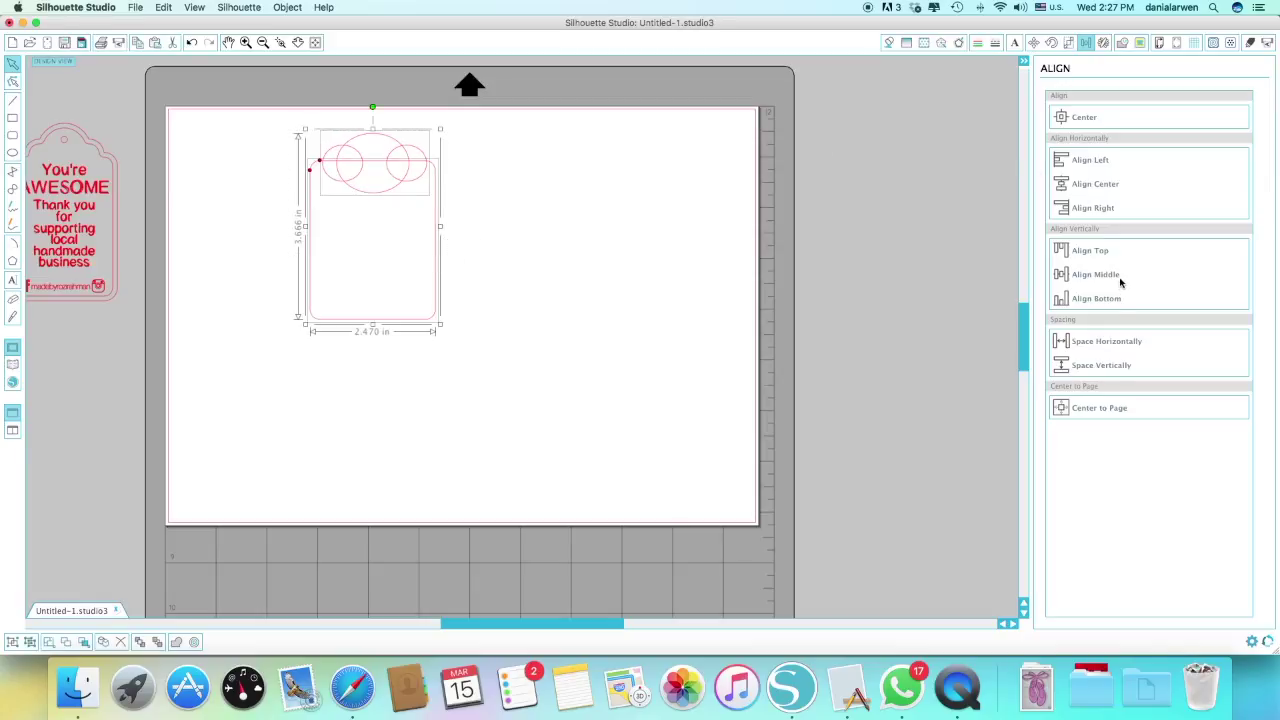
click(1095, 186)
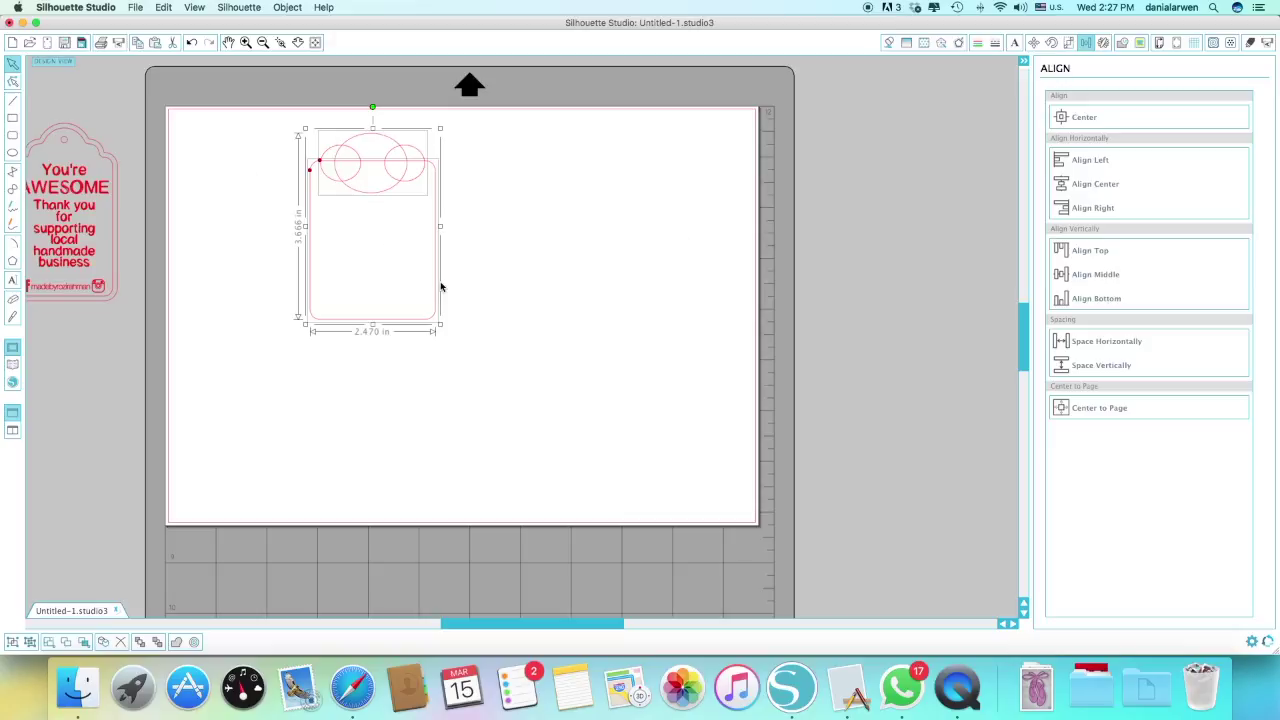
- Weld the ellipse group and the rounded rectangle into a single tag outline
click(586, 206)
drag(273, 134, 536, 259)
click(1122, 43)
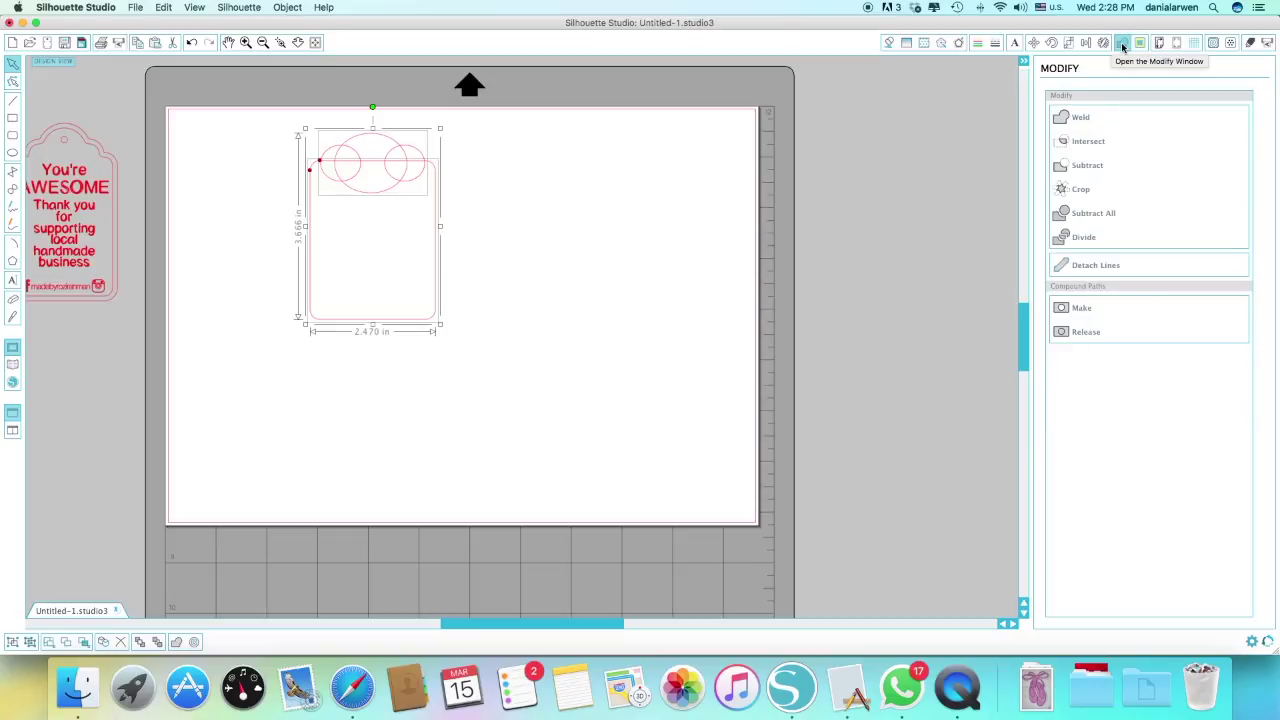
click(1081, 118)
click(600, 166)
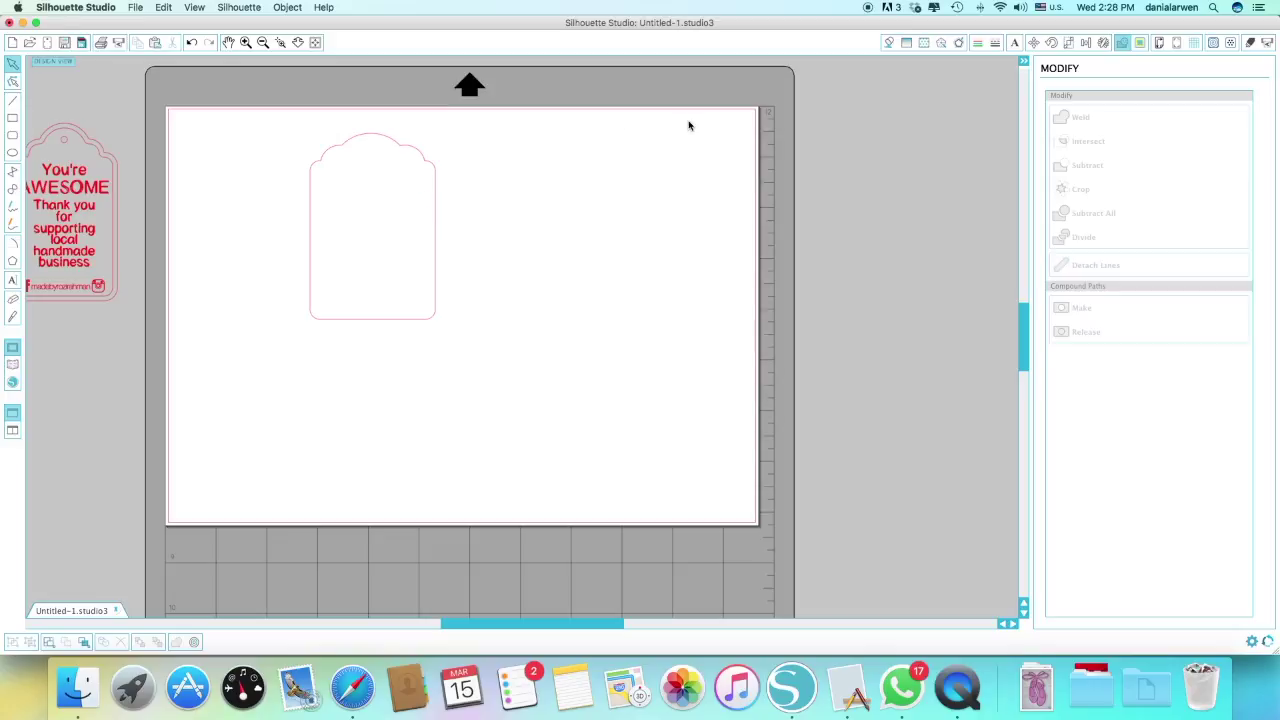
- Draw a small circle about 0.2 in wide near the tag's upper edge as the punch hole
click(12, 153)
drag(367, 148, 377, 155)
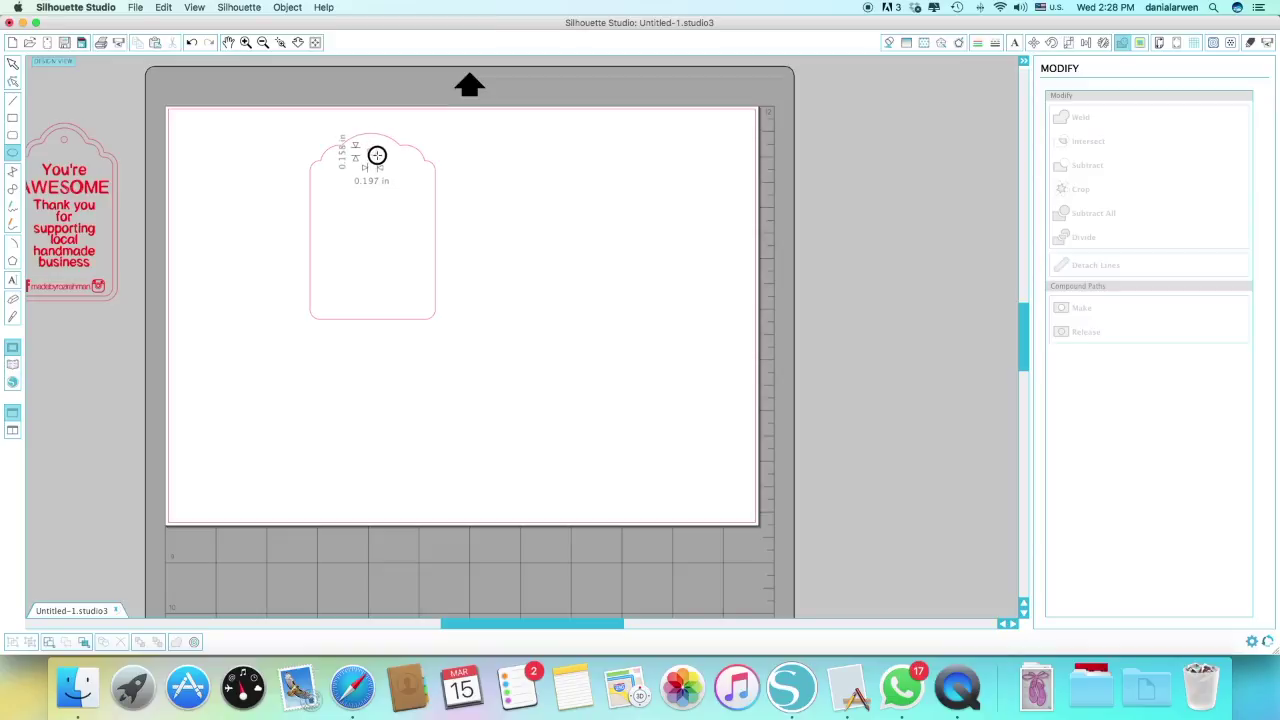
mouse_move(377, 155)
mouse_down()
mouse_move(460, 172)
mouse_move(378, 157)
mouse_up()
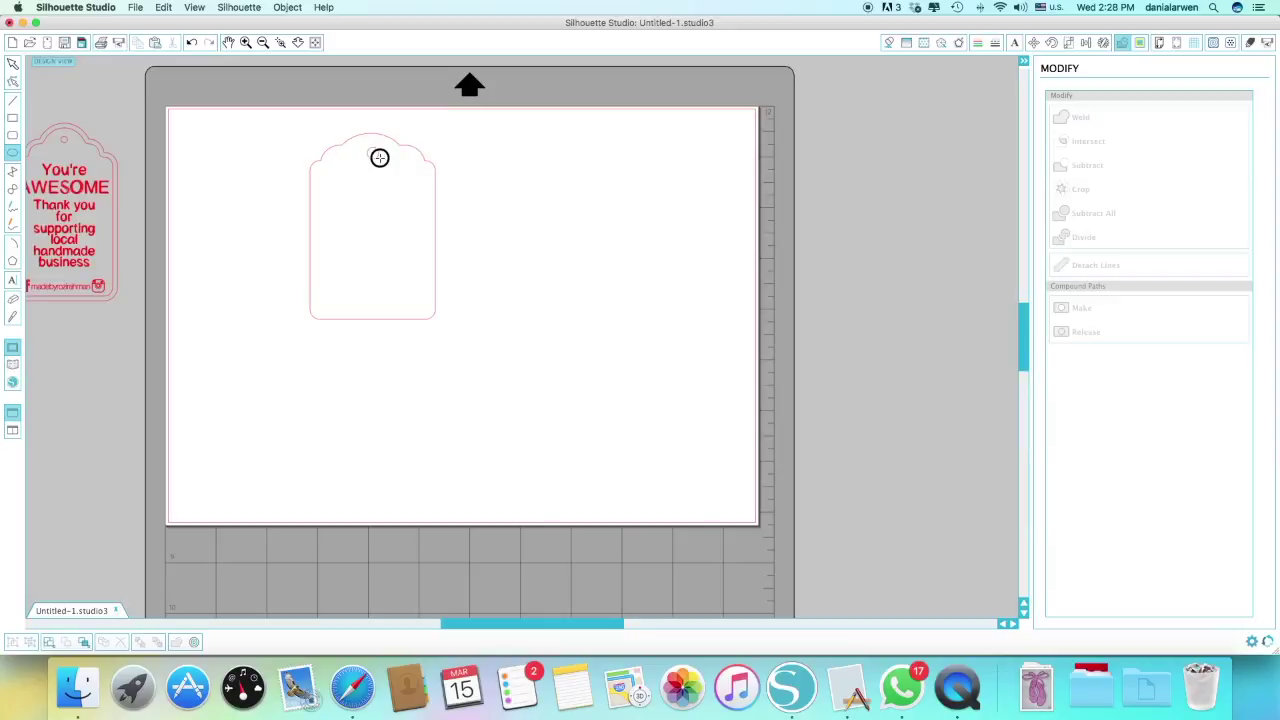
- Align the punch hole and the welded tag outline horizontally by their centers
click(13, 62)
click(270, 126)
drag(270, 126, 491, 294)
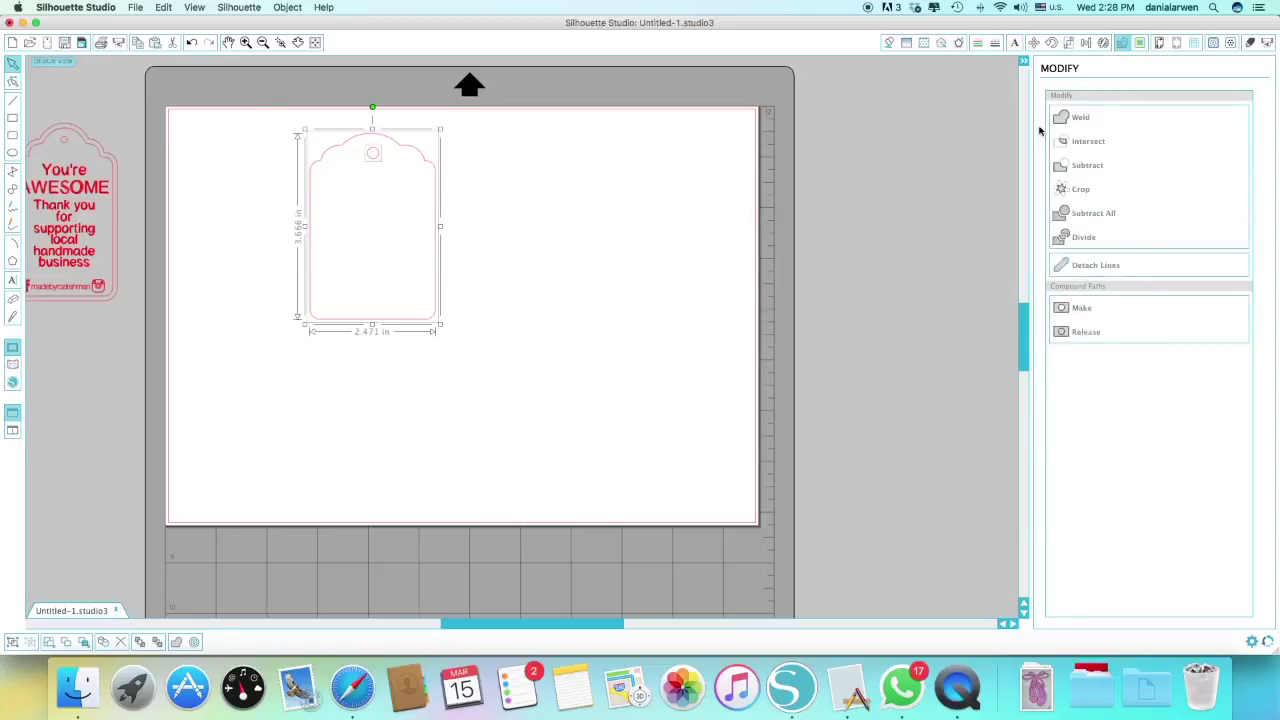
click(1083, 44)
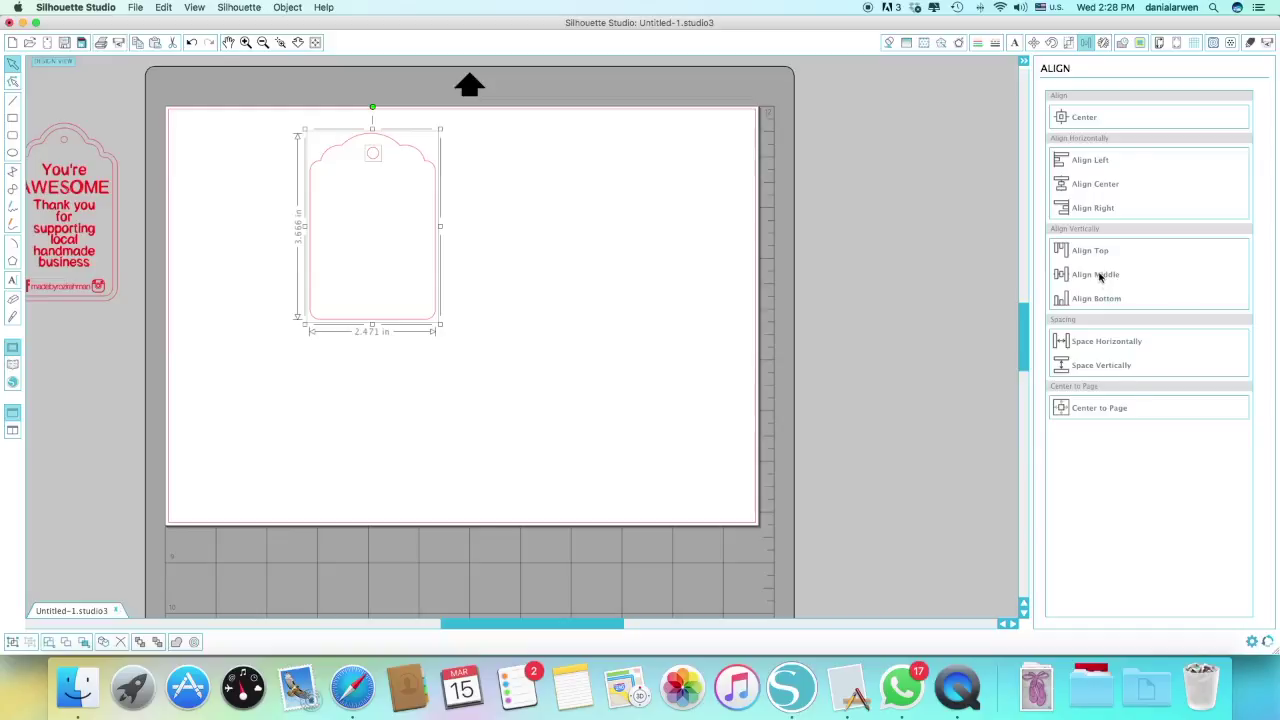
click(1094, 187)
click(620, 222)
- Scale the tag and its hole down to about 2.15 in wide and move them off the page, to the right of the mat
click(281, 128)
drag(281, 128, 450, 330)
drag(442, 324, 411, 310)
drag(334, 300, 877, 320)
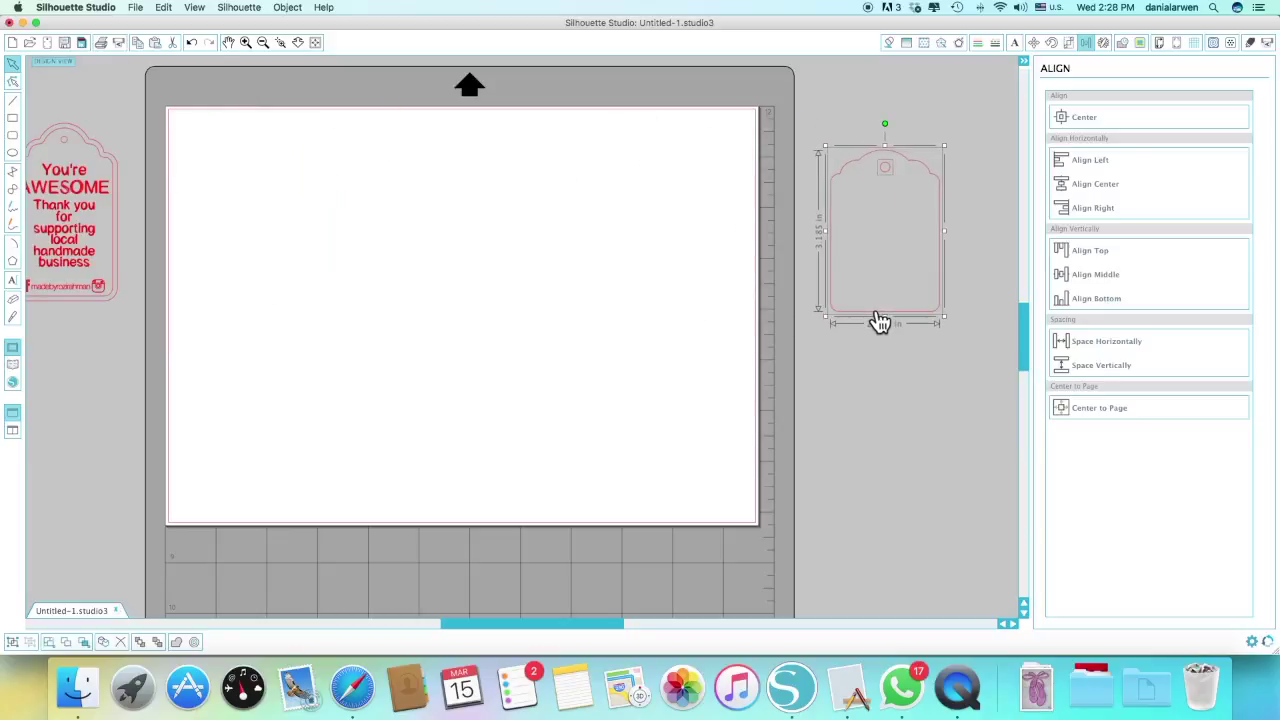
key(ctrl+Up)
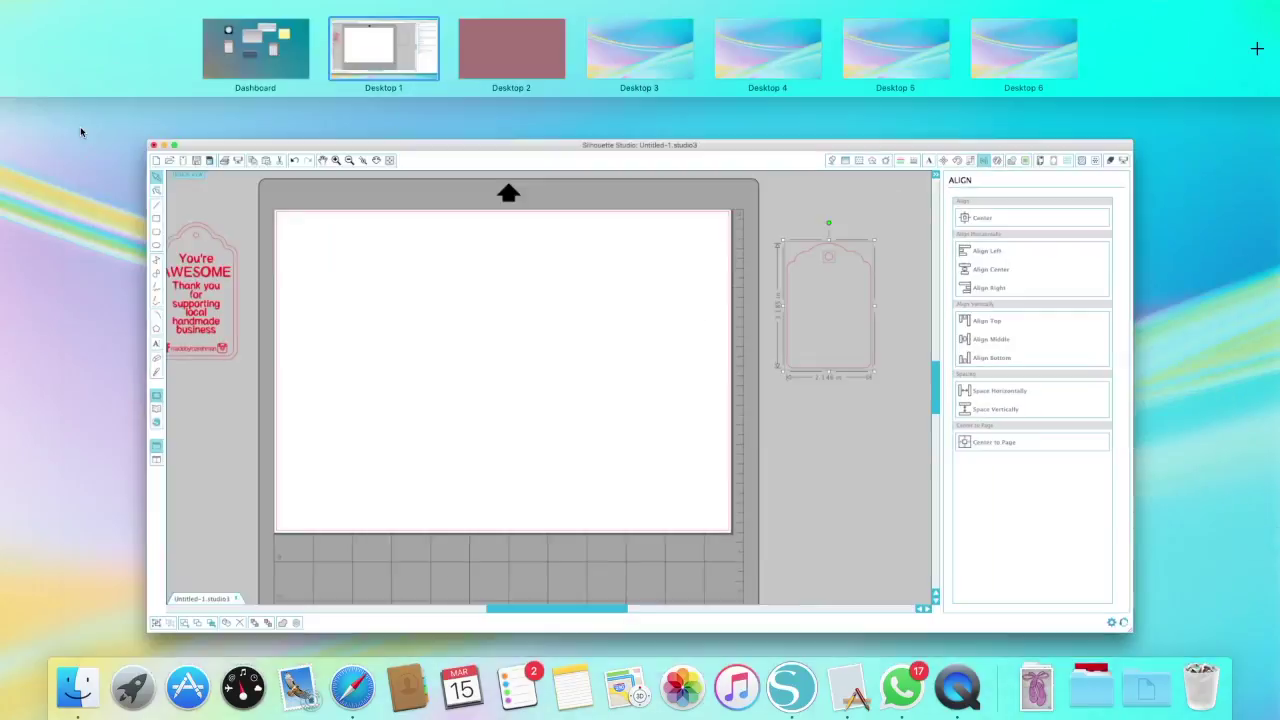
click(227, 175)
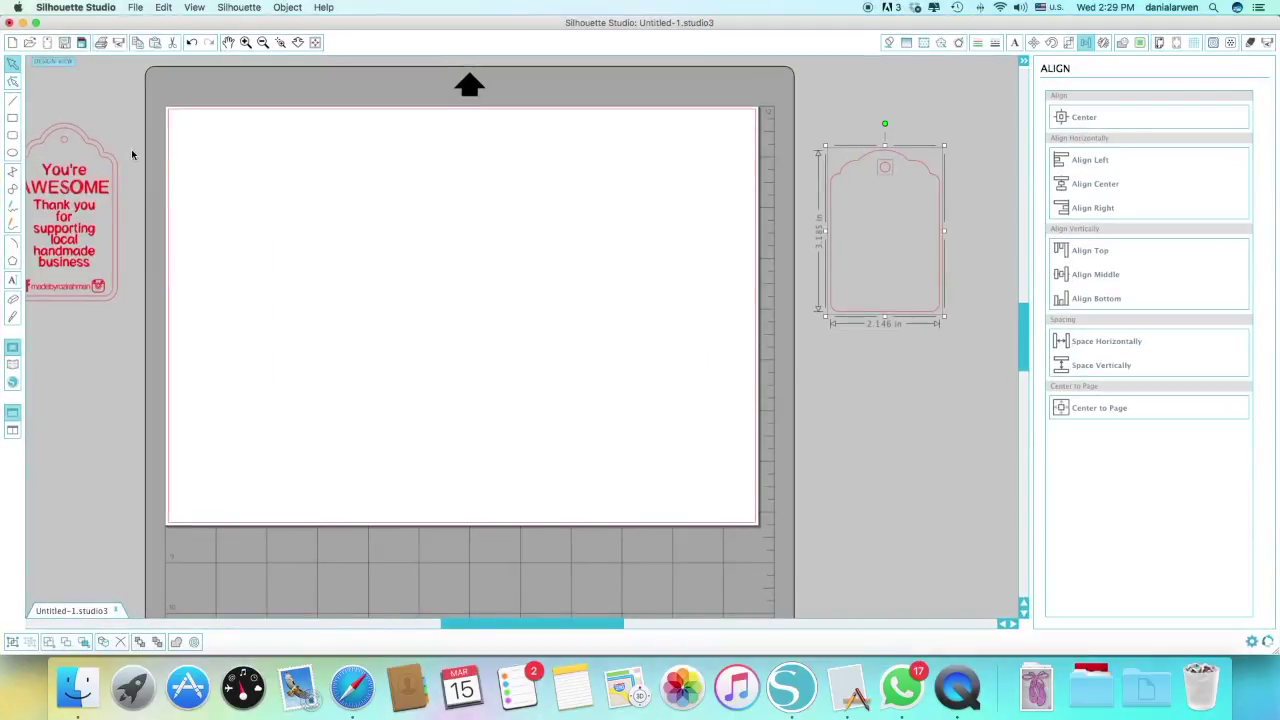
- Move the sample tag's outer outline and its punch hole onto the upper-left part of the page
click(100, 155)
drag(100, 155, 333, 162)
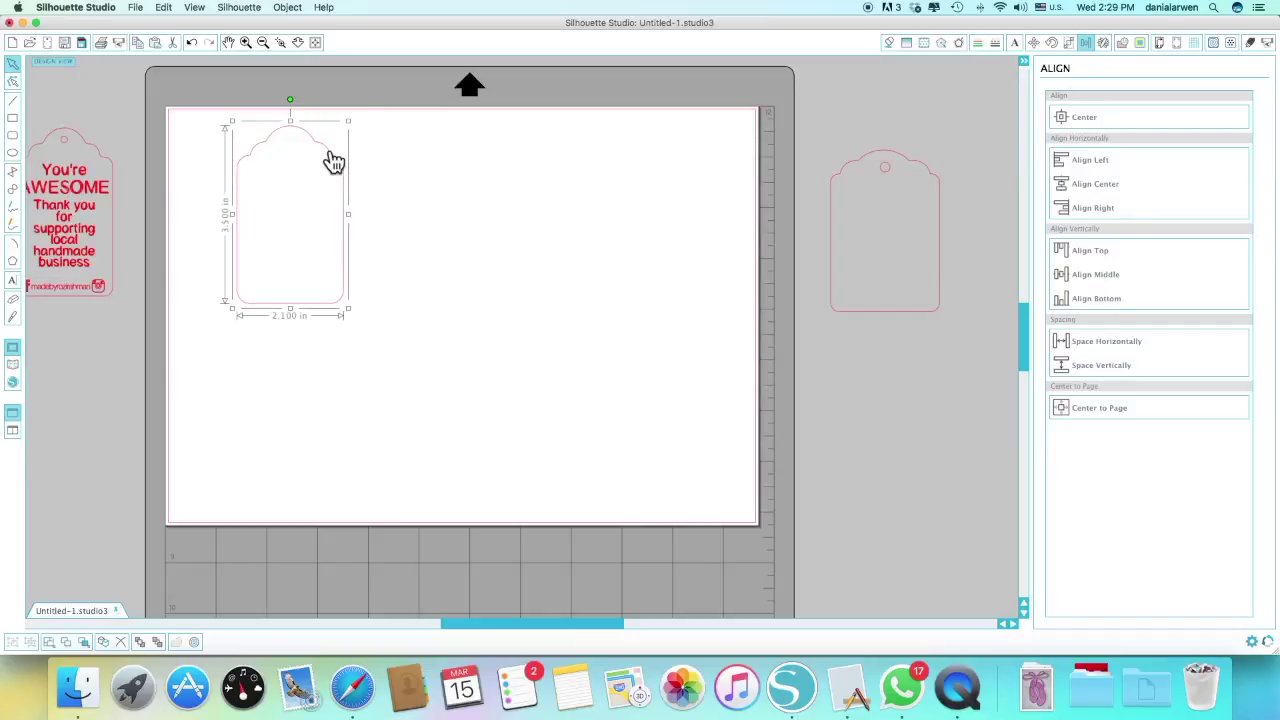
click(68, 146)
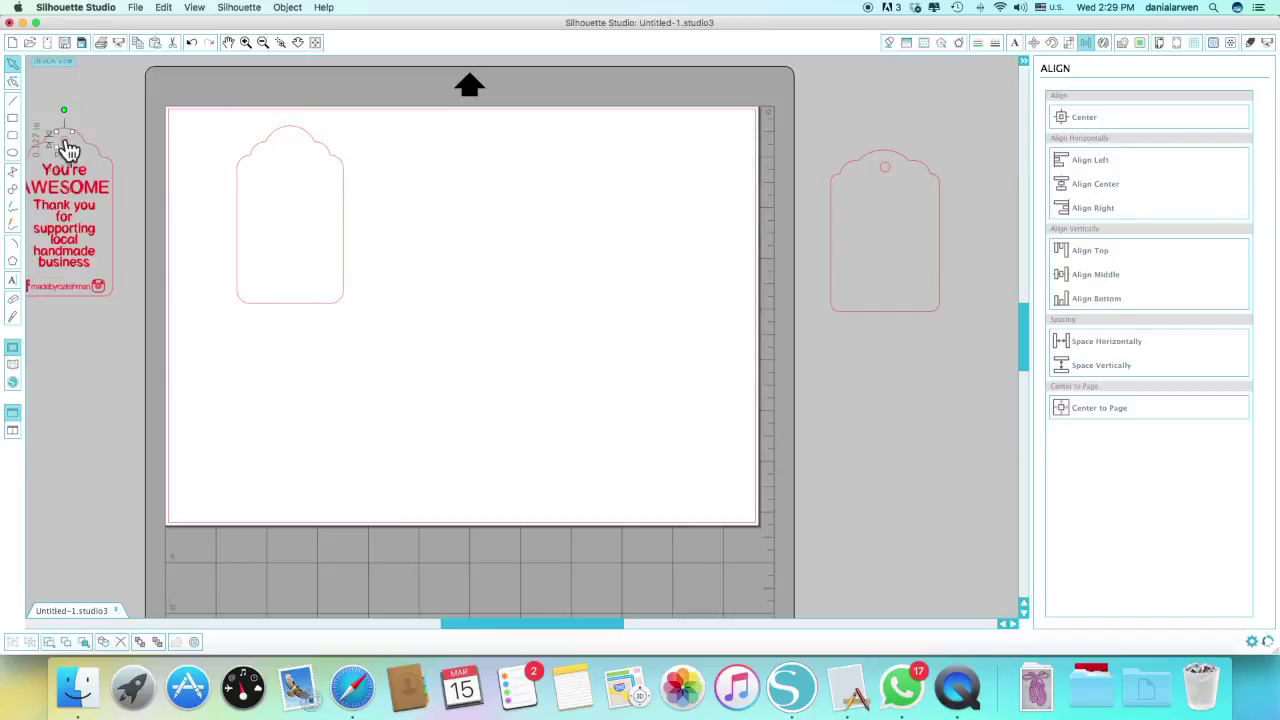
drag(68, 146, 295, 149)
- Center the punch hole horizontally on the sample outline, shift both slightly upward, and move the hole closer to the outline's upper edge
shift+click(343, 200)
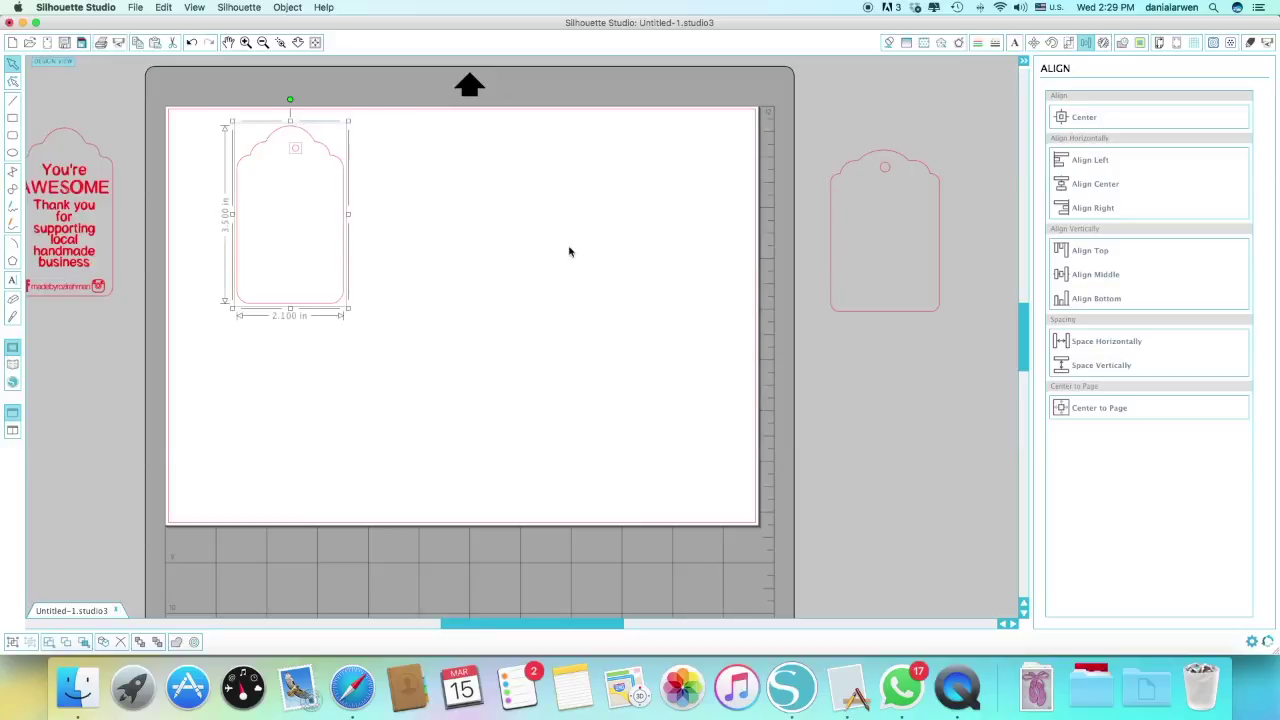
click(1110, 187)
drag(290, 154, 297, 155)
click(408, 186)
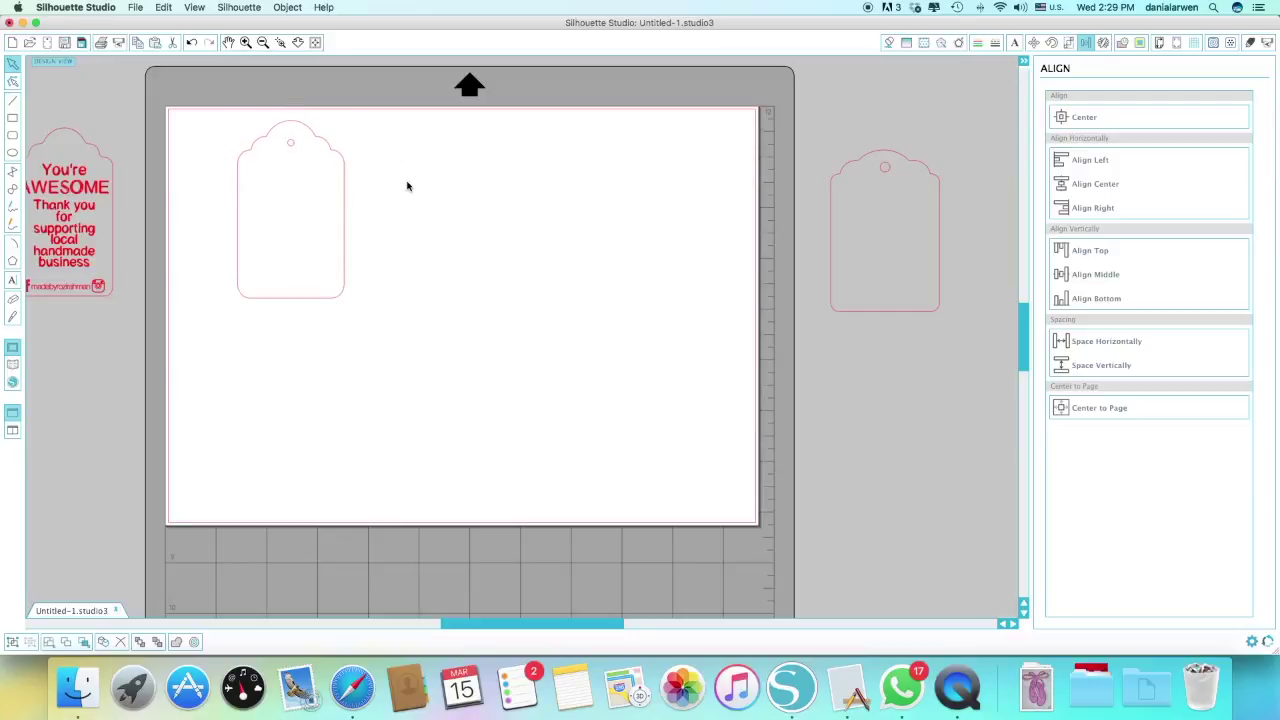
click(291, 140)
click(530, 215)
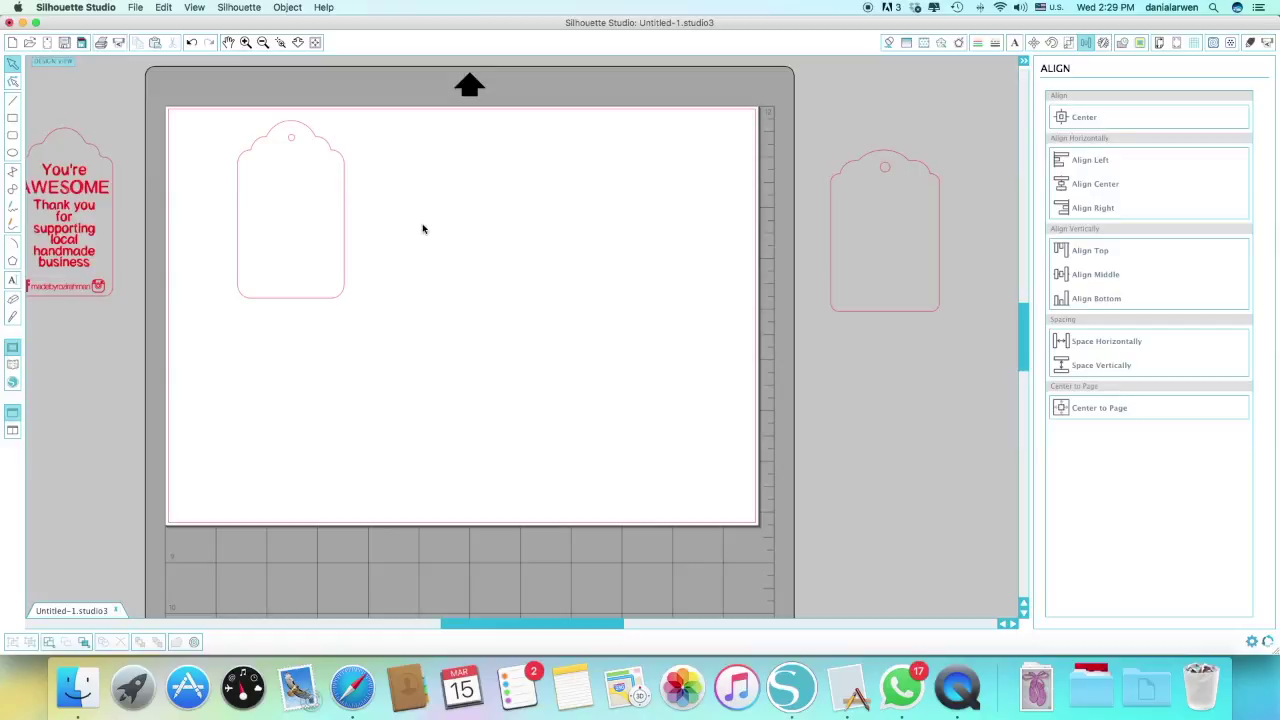
- Start a new text object with the font set to cardsketchfont
click(12, 282)
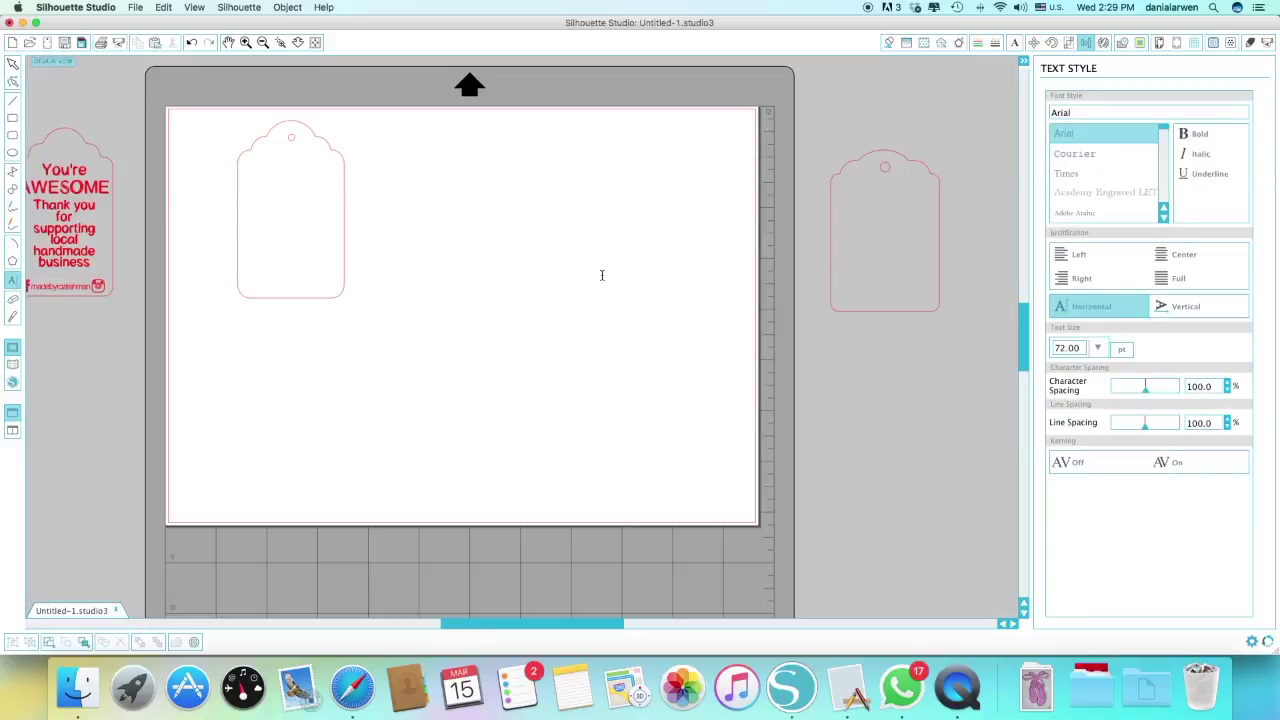
click(1058, 137)
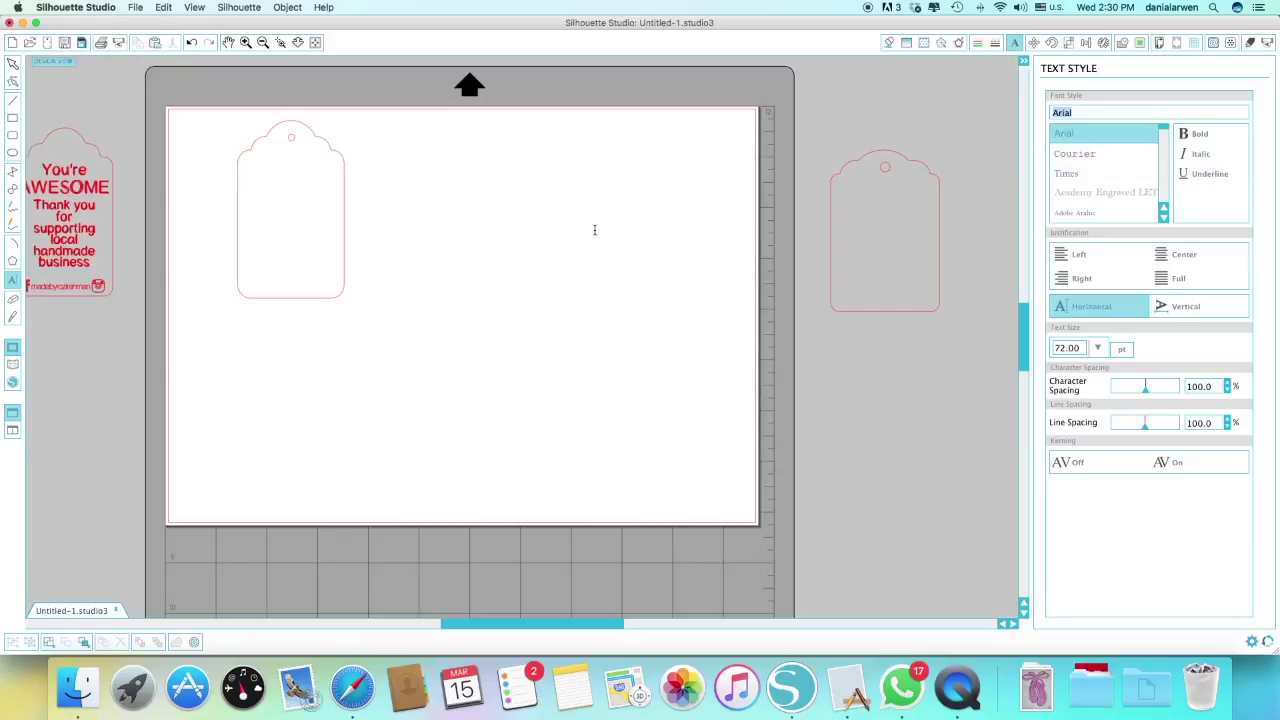
text(courier)
text(car)
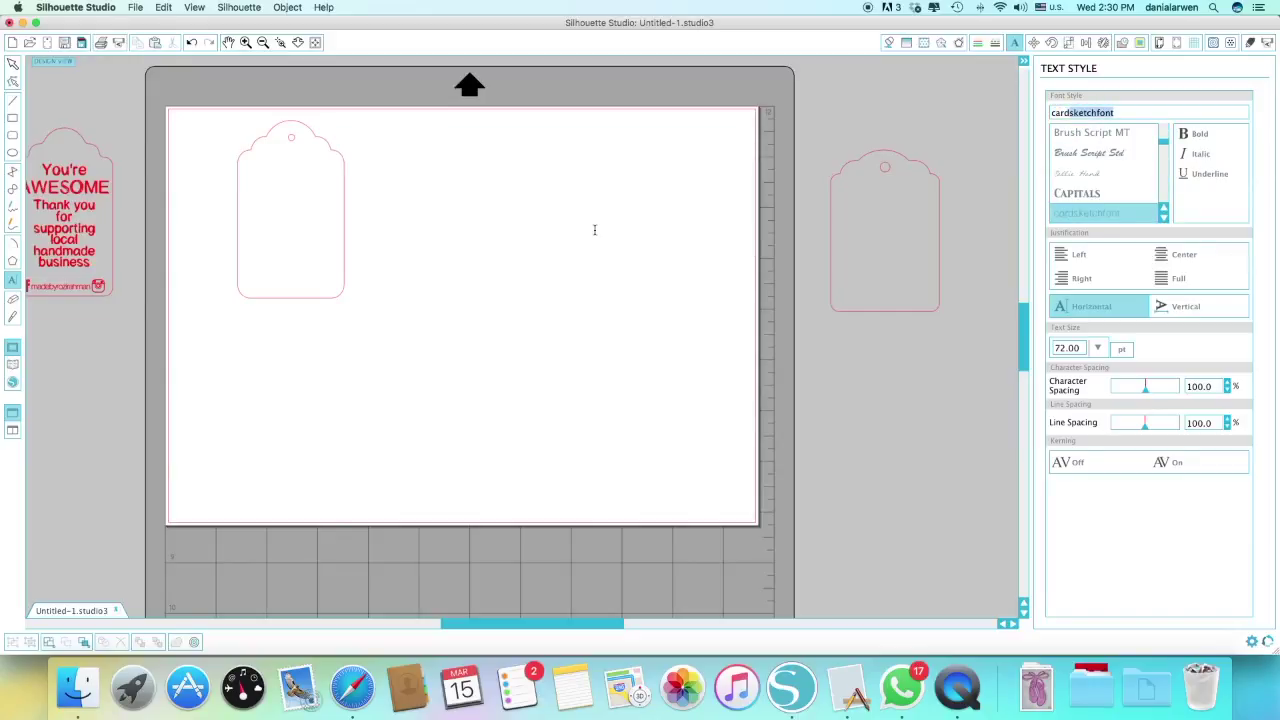
text(d)
key(Return)
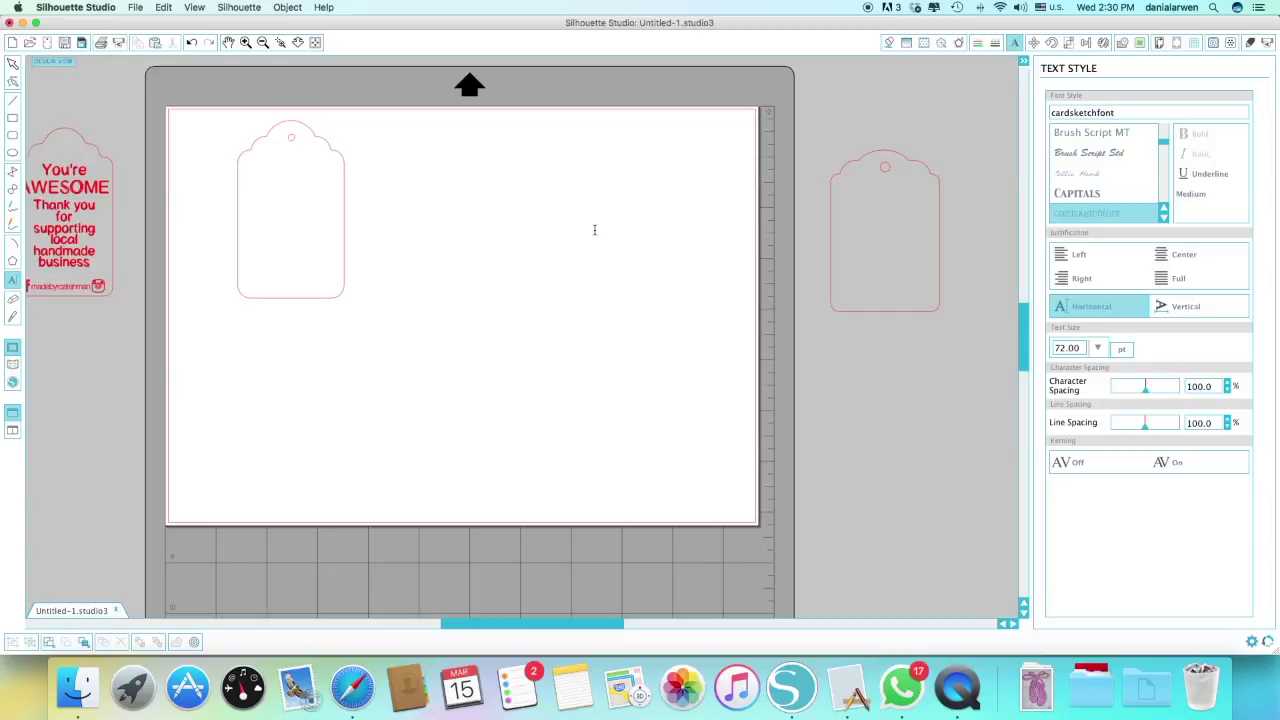
key(Escape)
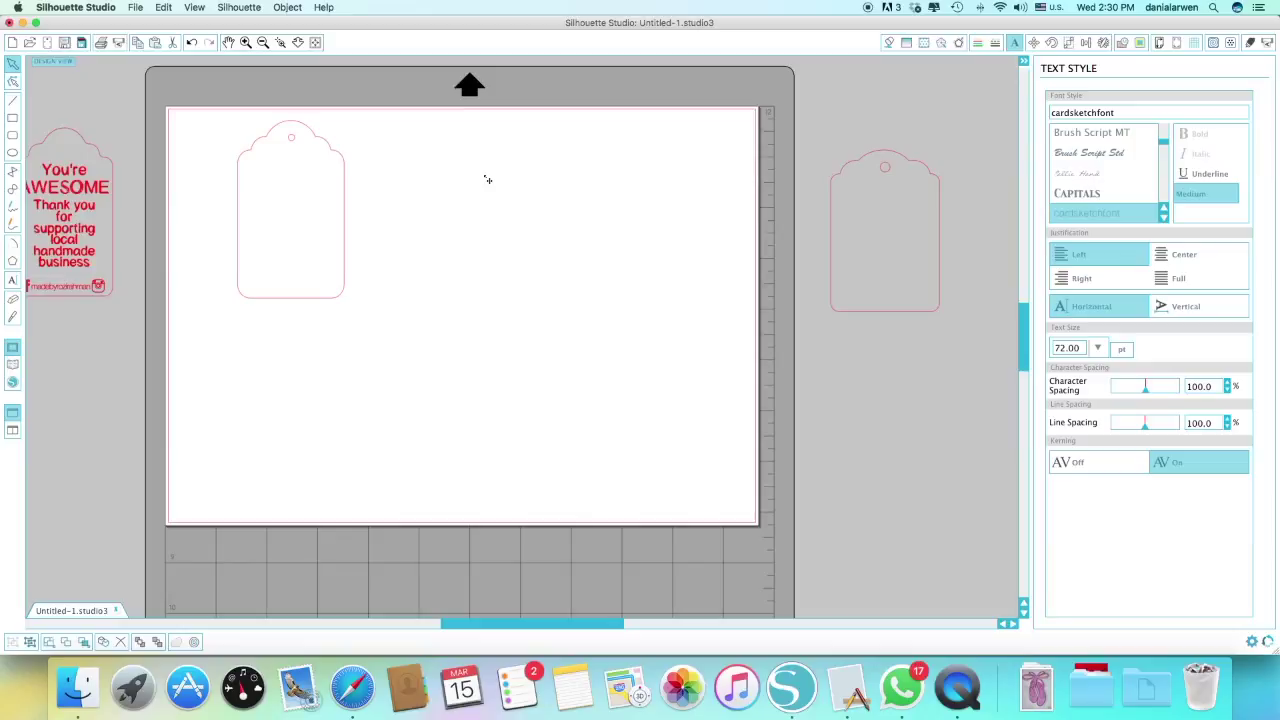
- Enter the two-line text "You're AWESOME!" on the empty part of the page and justify it to the center
text(YOu)
key(BackSpace)
key(BackSpace)
text(o)
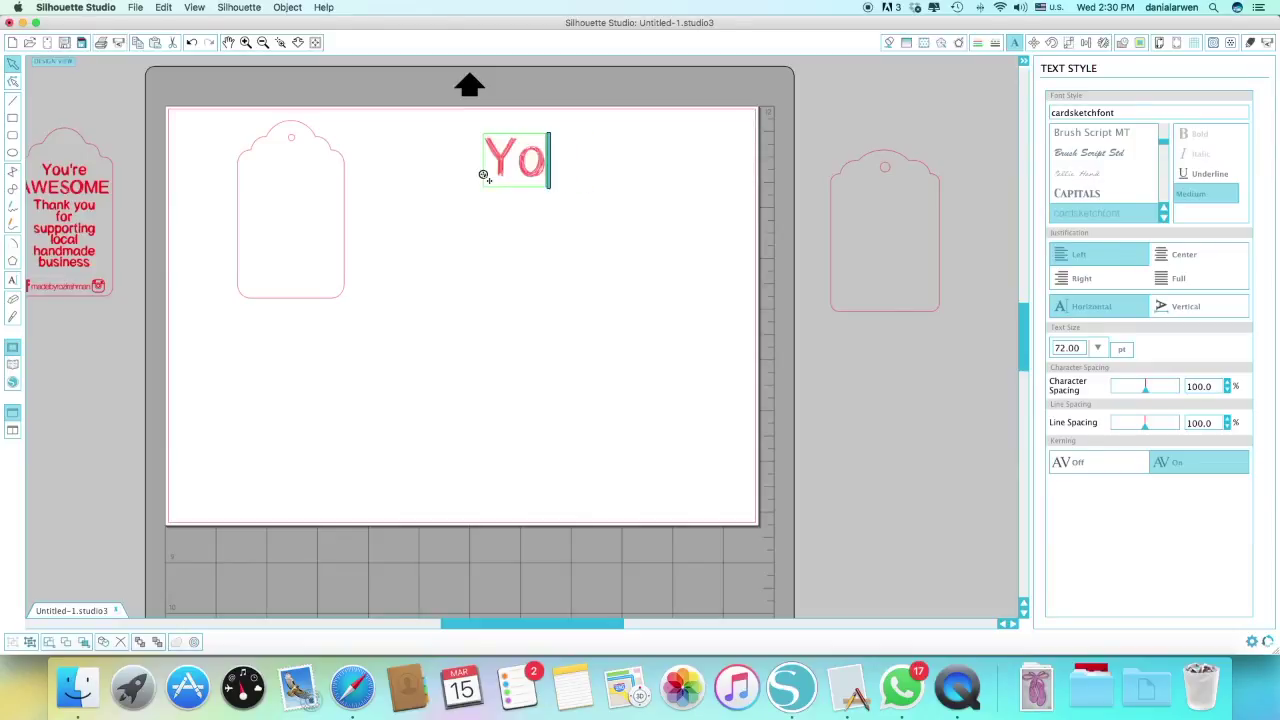
text(u're)
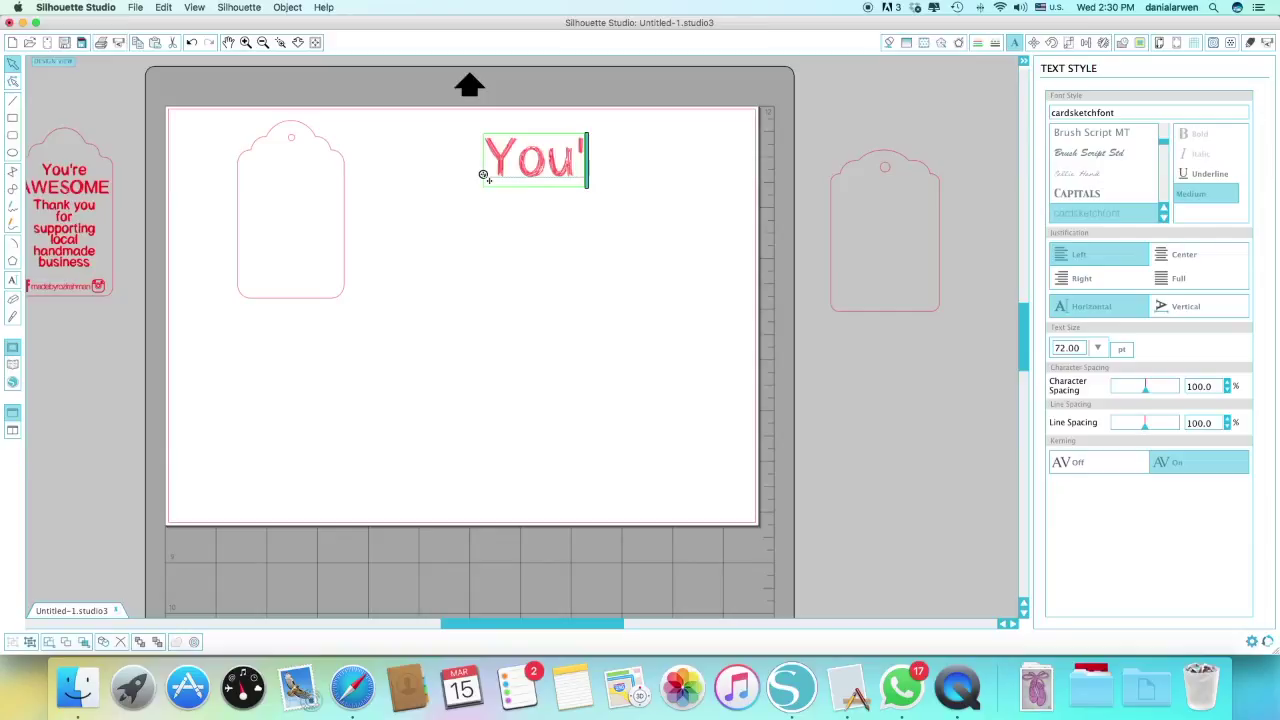
key(Return)
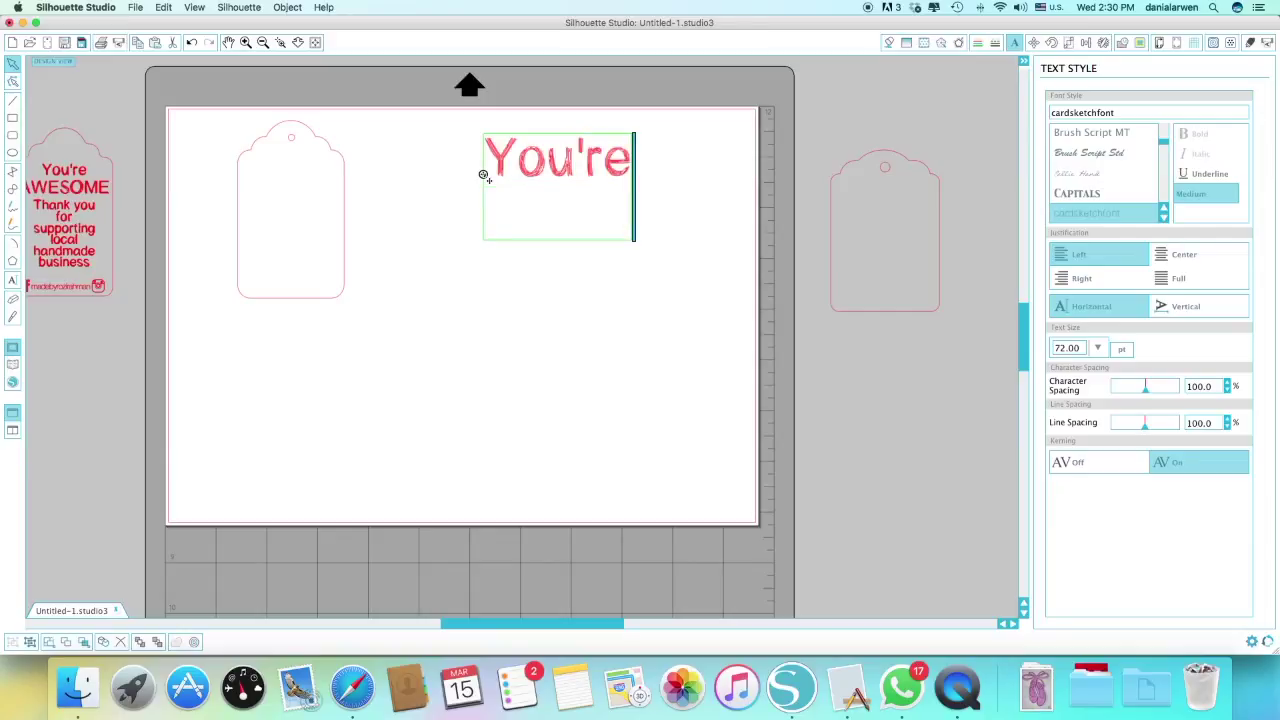
text(Aws)
key(BackSpace)
key(BackSpace)
text(E)
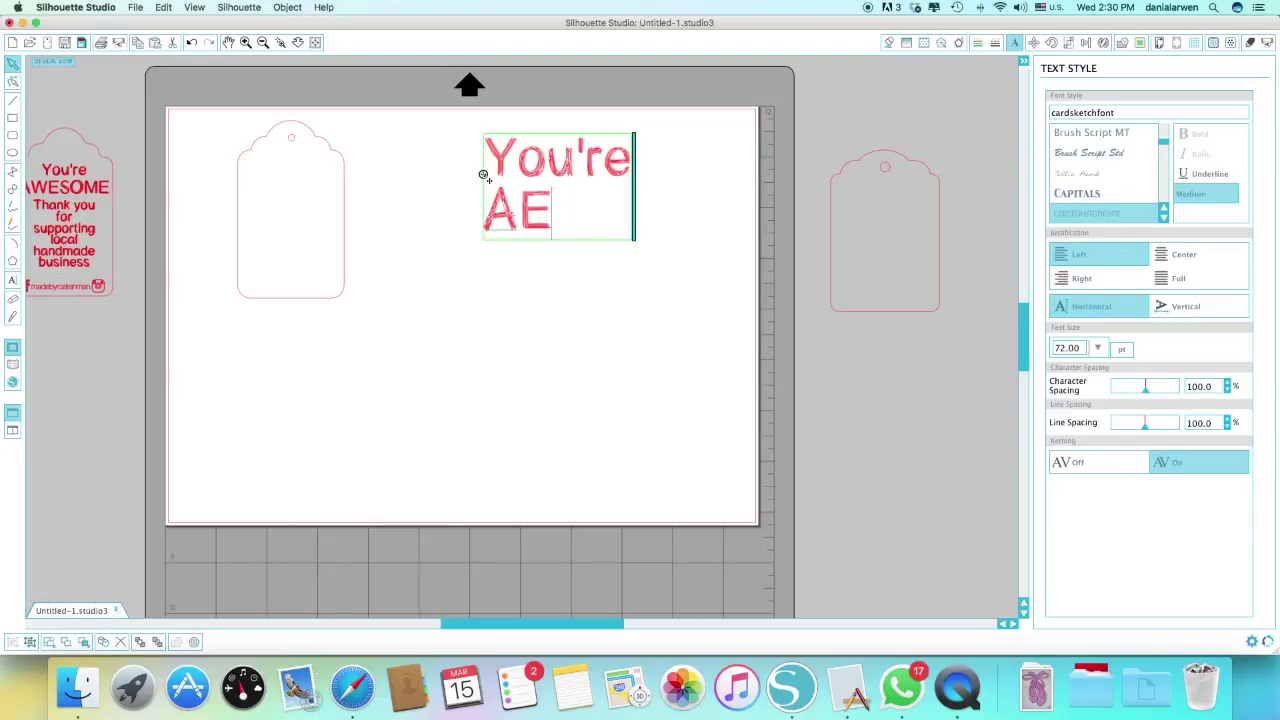
key(BackSpace)
text(WESOME)
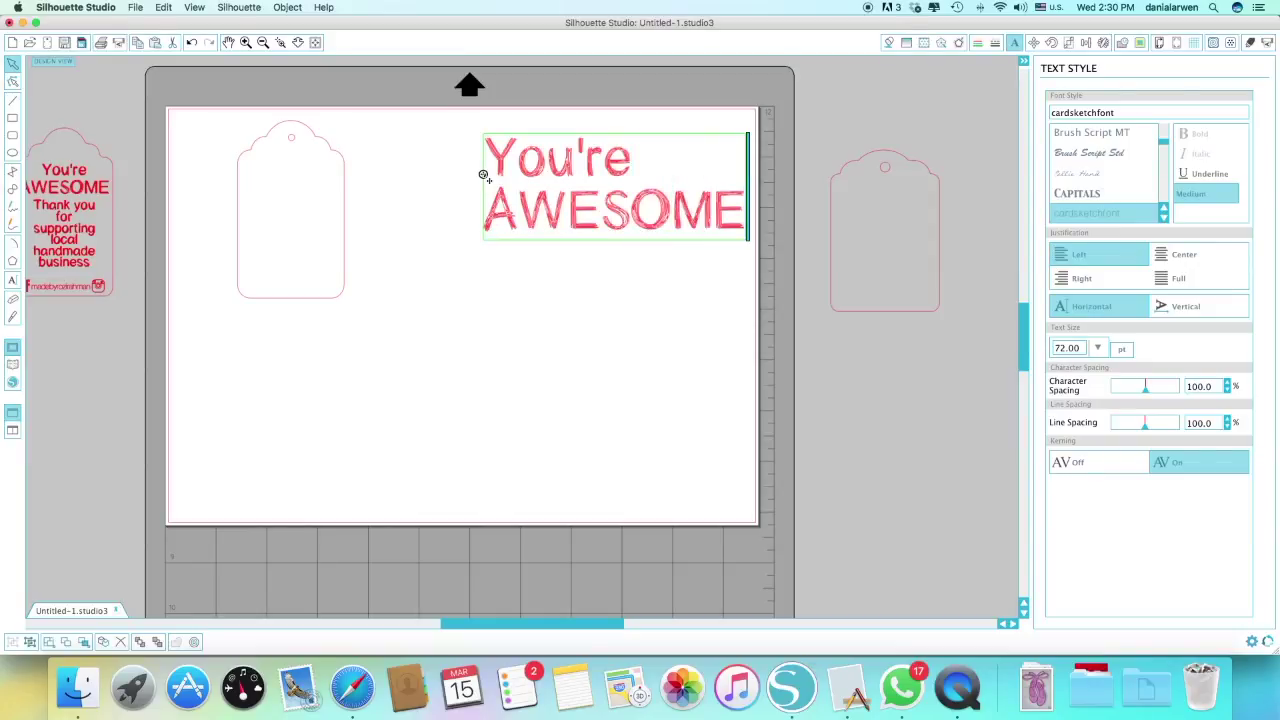
text(!)
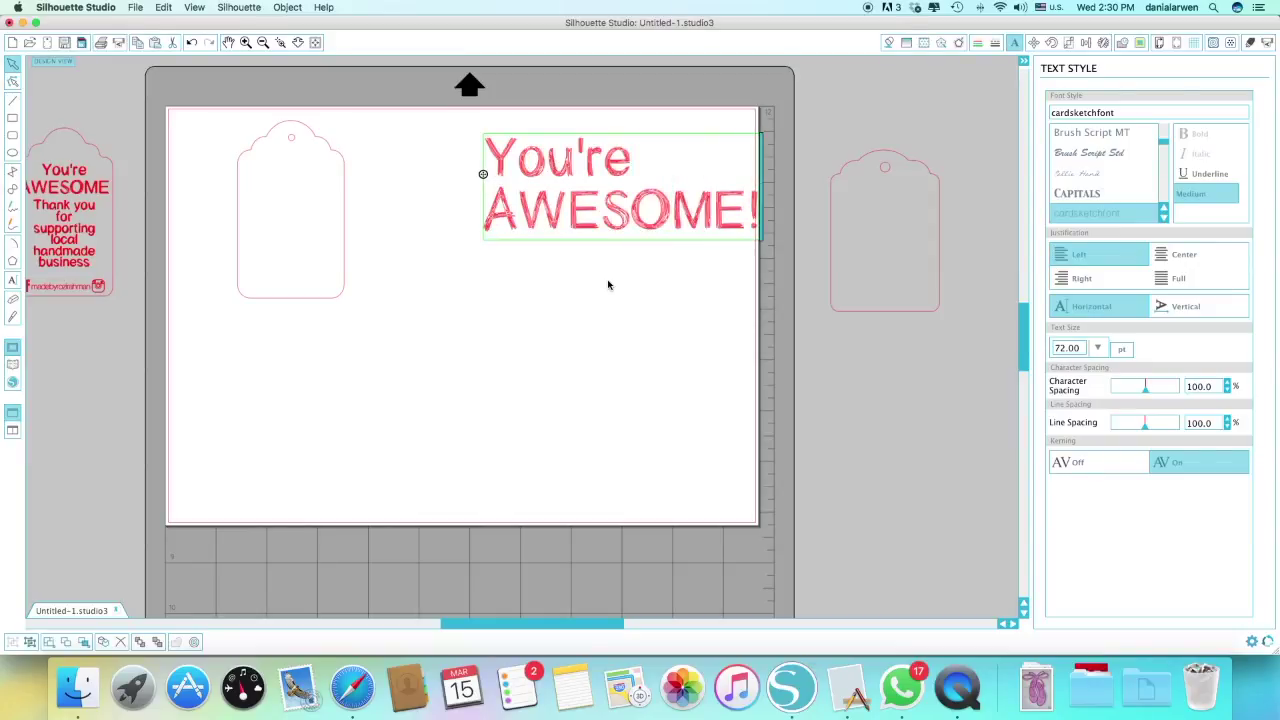
click(1191, 259)
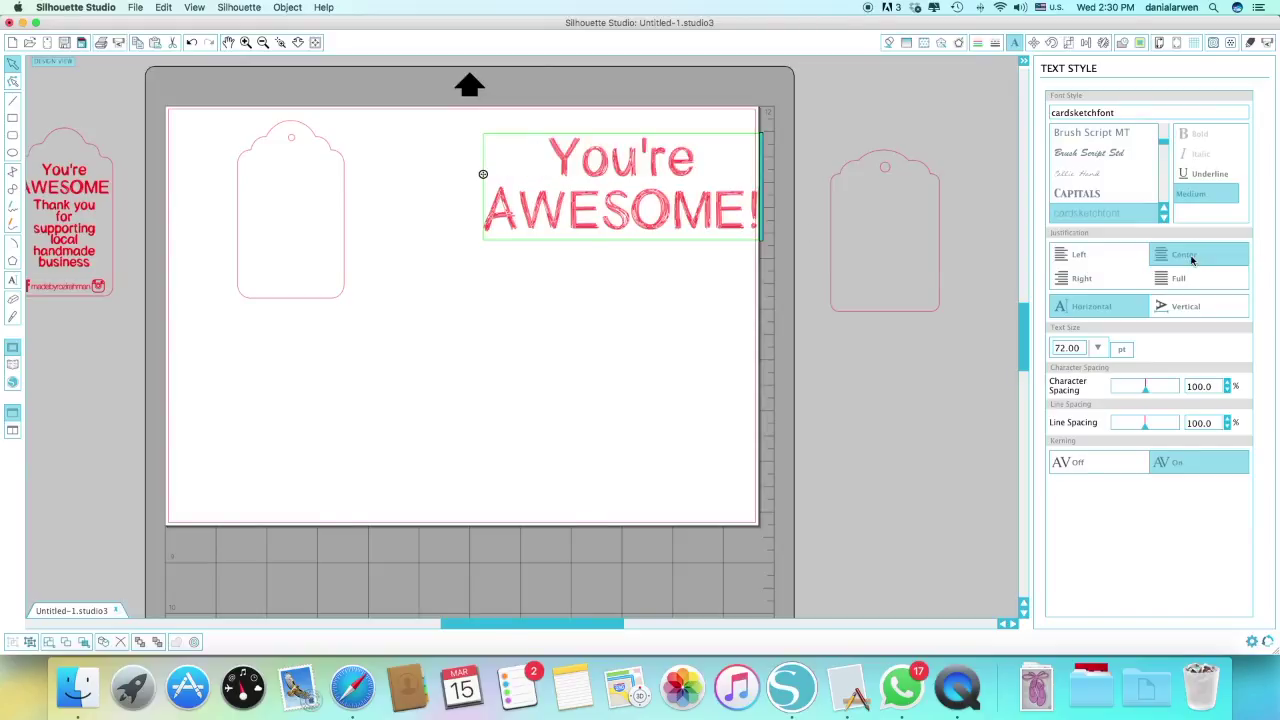
click(583, 300)
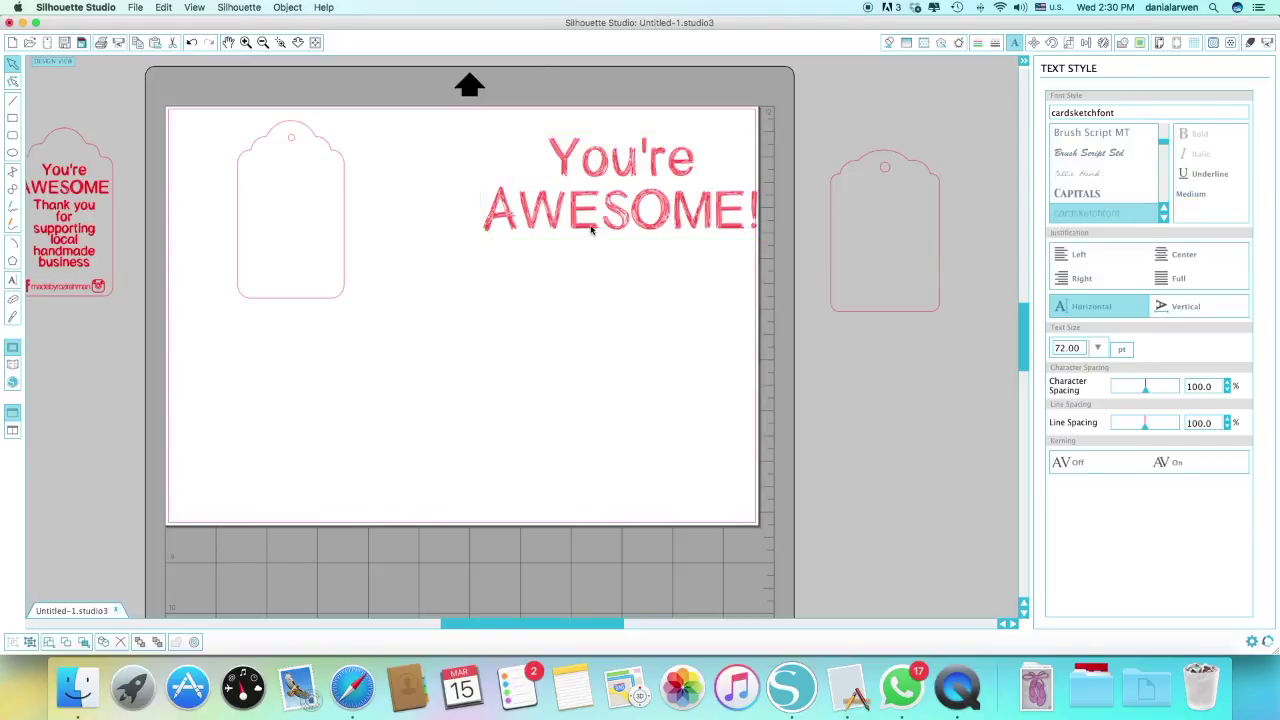
- Scale the "You're AWESOME!" text down to about 1.87 in wide and move it off the page, below the sample tag
click(566, 245)
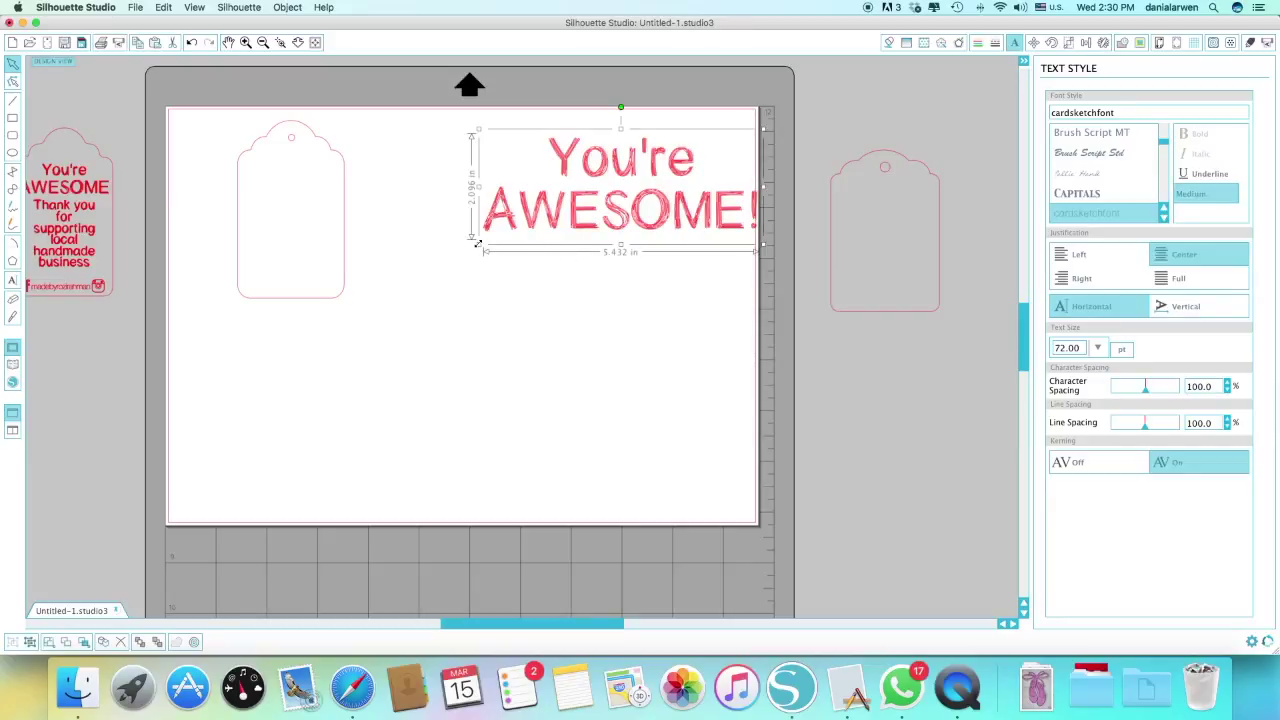
drag(541, 222, 350, 248)
drag(235, 242, 269, 206)
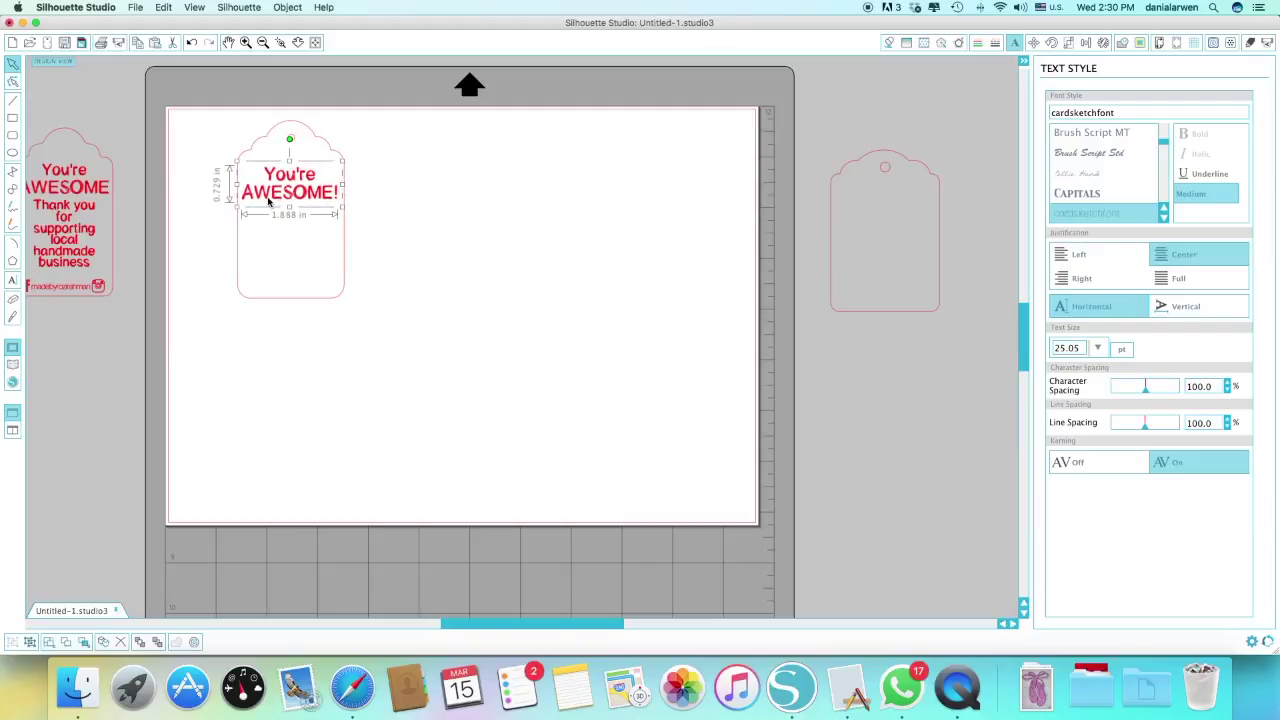
drag(271, 209, 60, 376)
- Group the sample tag's lettering and social media icons without its inner outline, and move the group onto the tag on the page
click(77, 192)
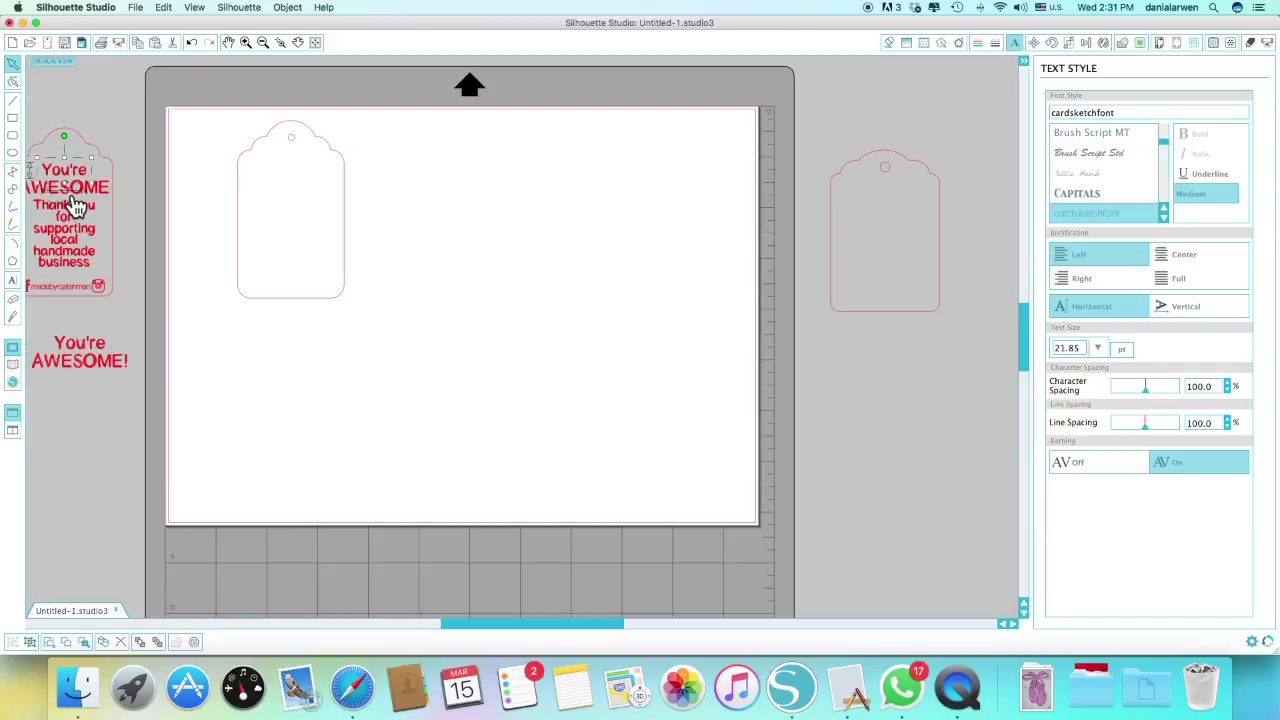
click(52, 289)
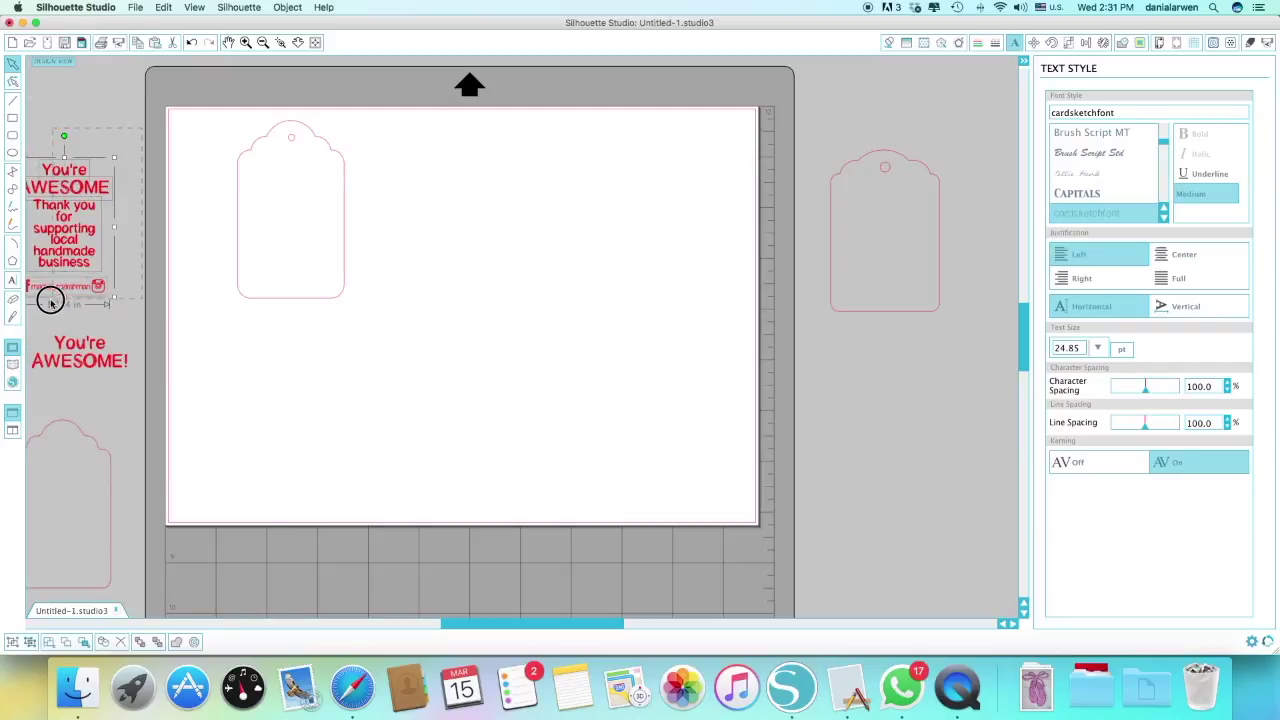
drag(37, 306, 70, 265)
right_click(70, 265)
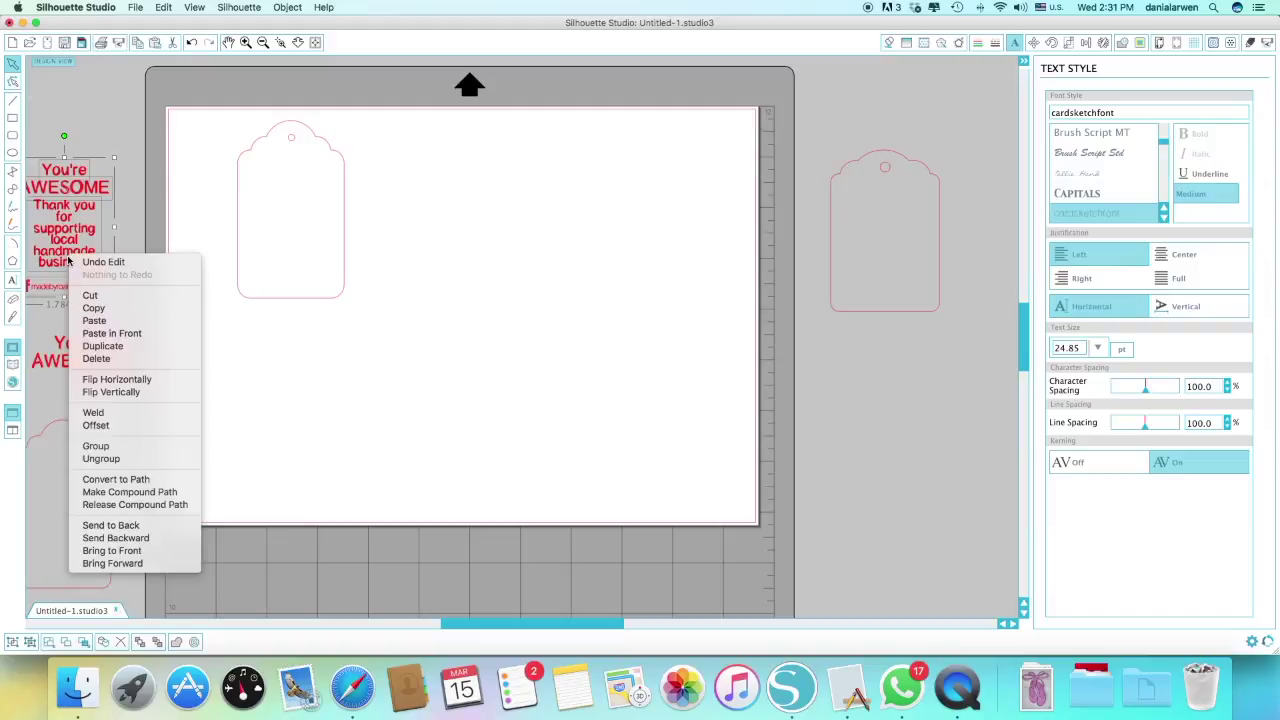
click(96, 446)
drag(70, 225, 296, 220)
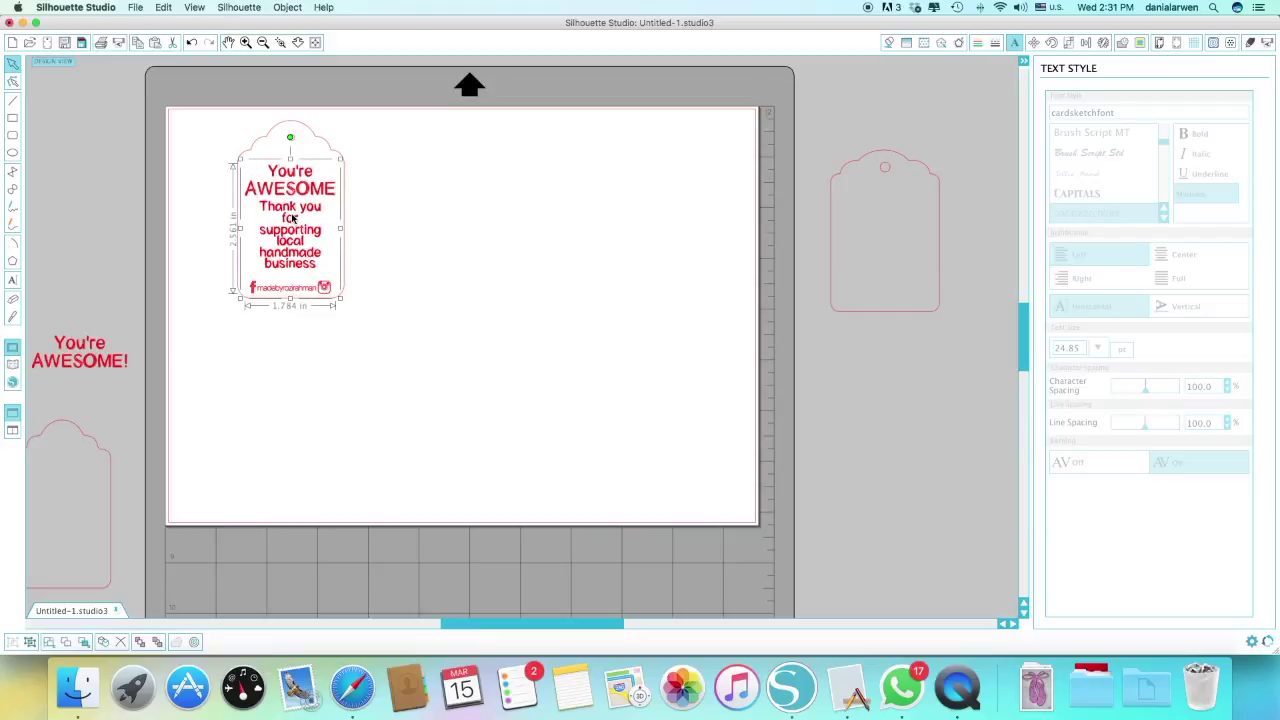
- Select the tag outline, punch hole and grouped lettering on the page and align them horizontally by their centers
right_click(296, 220)
click(191, 123)
drag(197, 143, 386, 228)
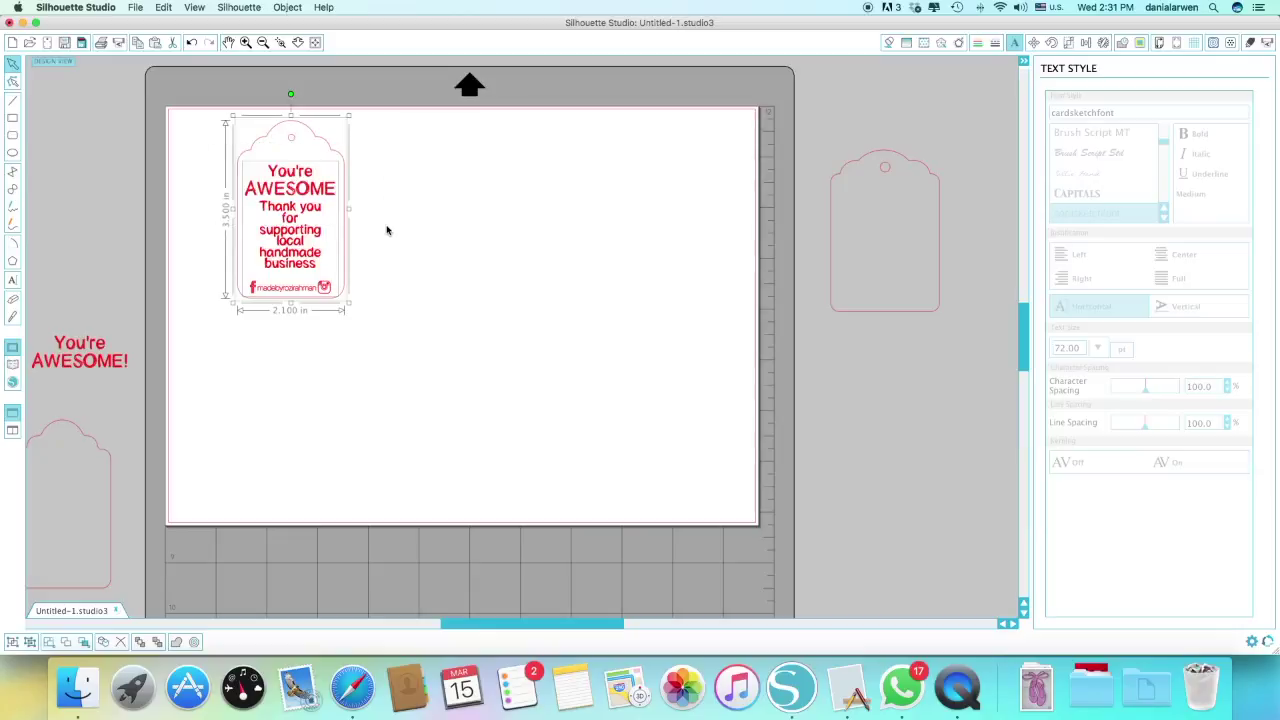
click(1087, 41)
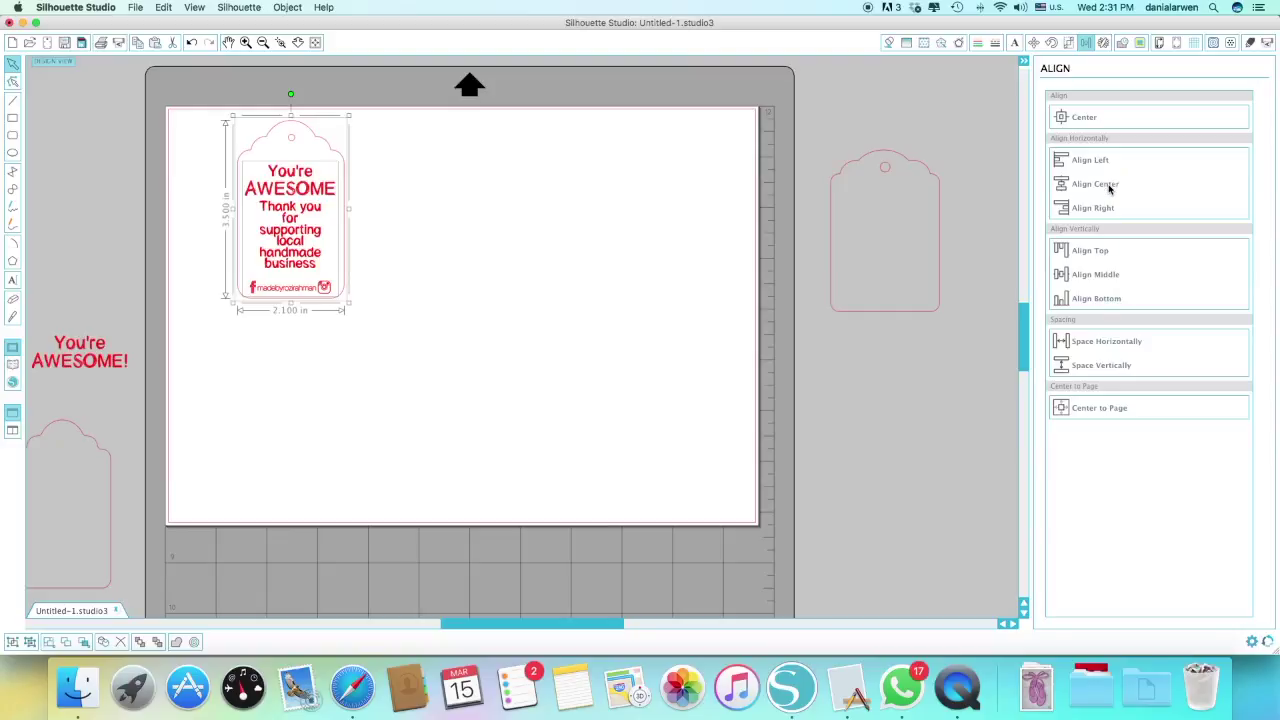
click(1108, 188)
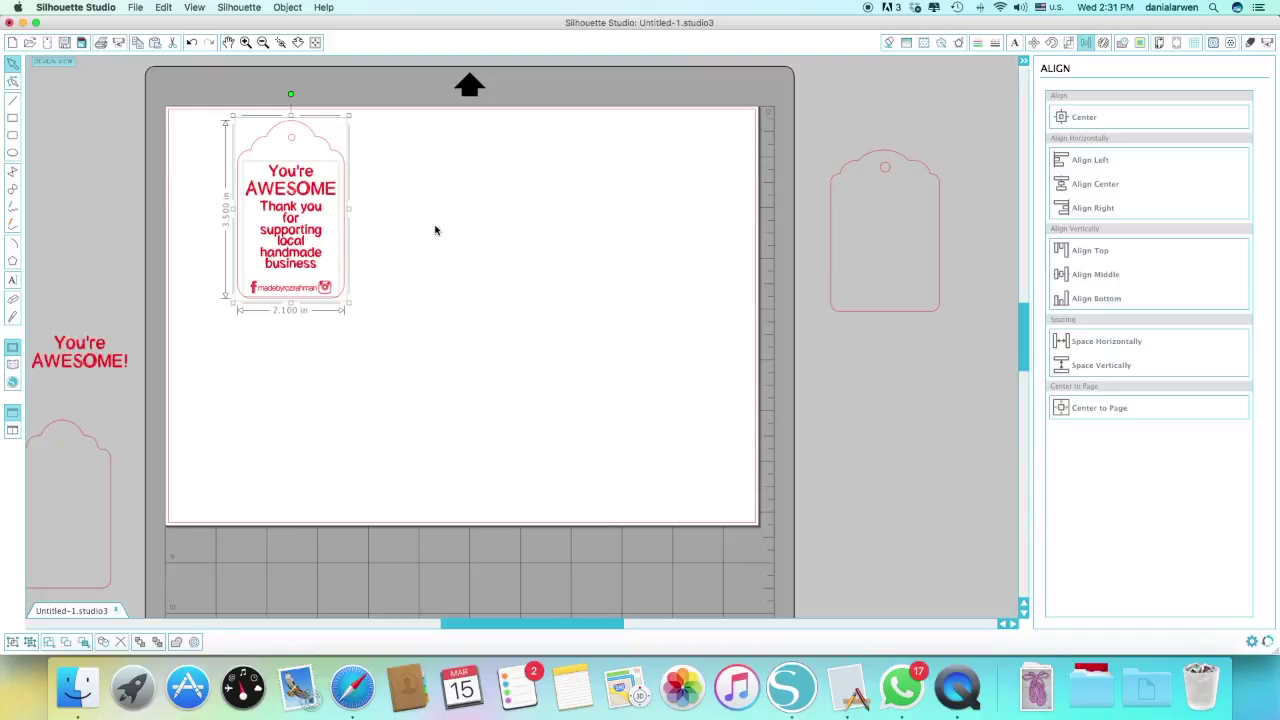
click(408, 194)
- Create an internal offset of the tag outline on the page at a distance of 0.065 in with sharp corners
click(330, 156)
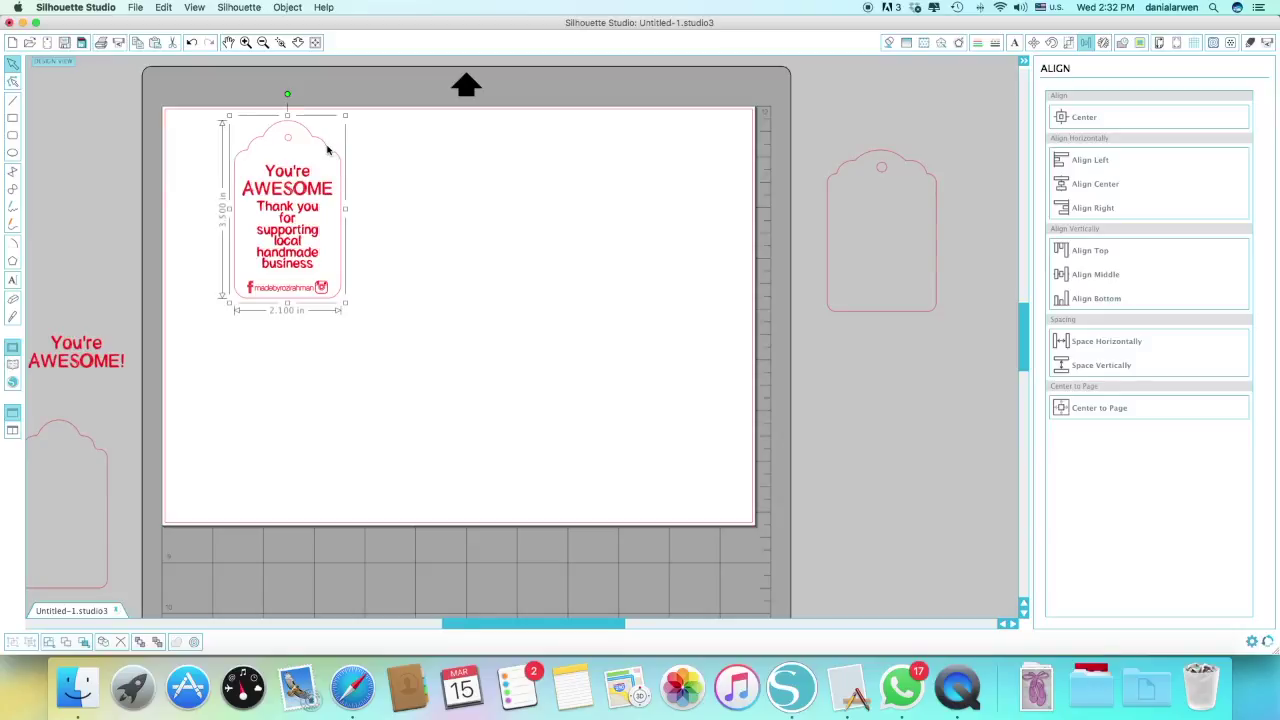
click(958, 43)
click(1115, 141)
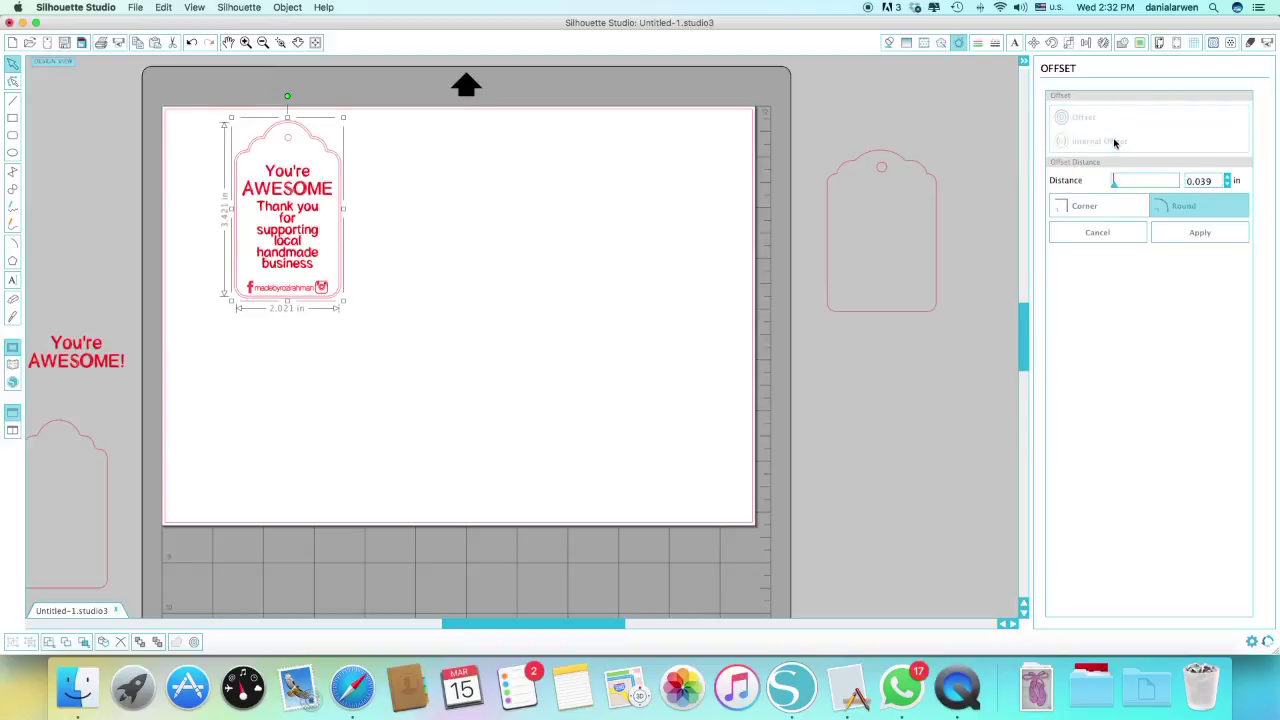
click(1228, 179)
click(1228, 178)
click(1228, 178)
click(1228, 178)
click(1228, 178)
click(1228, 178)
click(1228, 179)
click(1228, 179)
click(1228, 179)
click(1228, 179)
click(1228, 179)
click(1228, 179)
click(1228, 179)
click(1228, 179)
click(1228, 179)
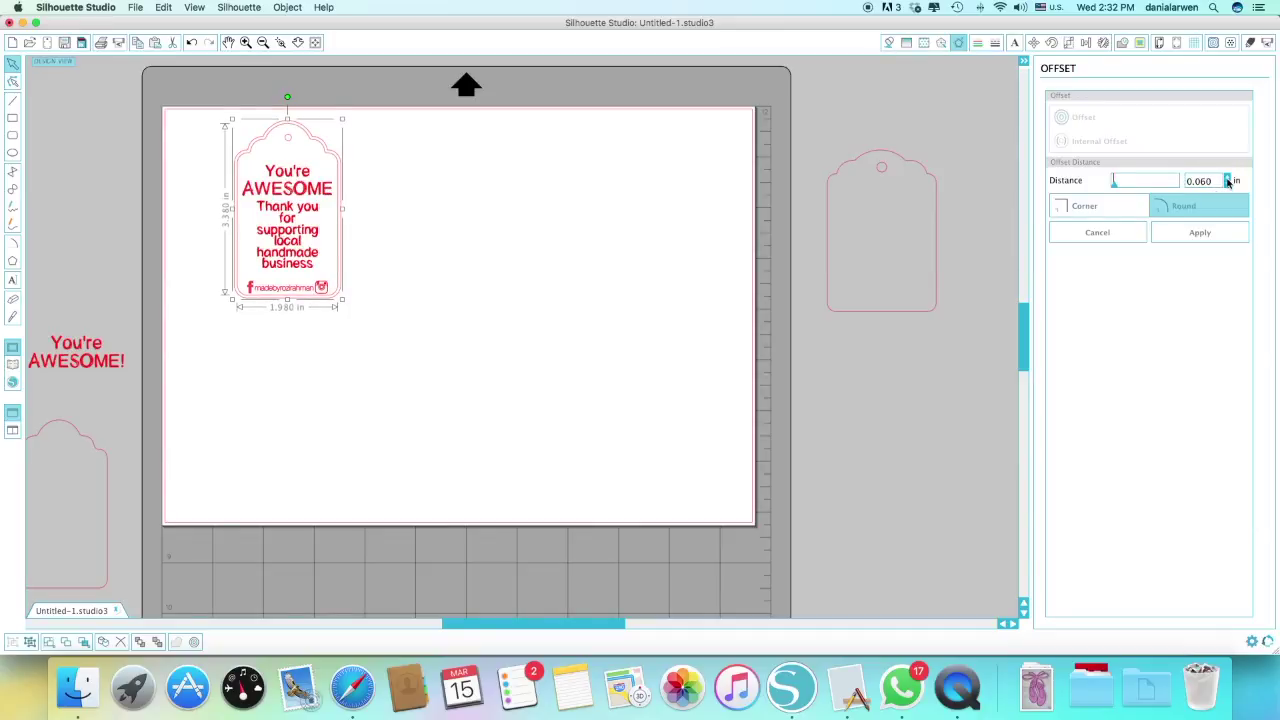
click(1228, 179)
click(1228, 179)
click(1122, 208)
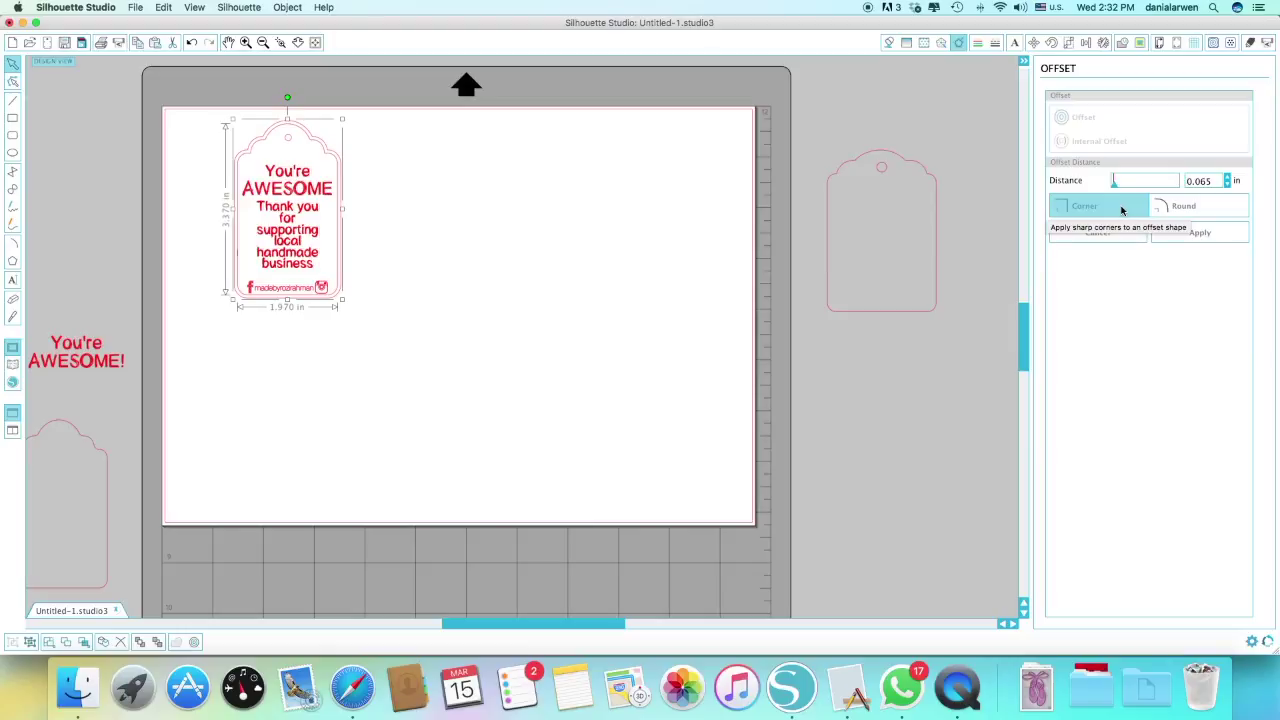
click(1178, 233)
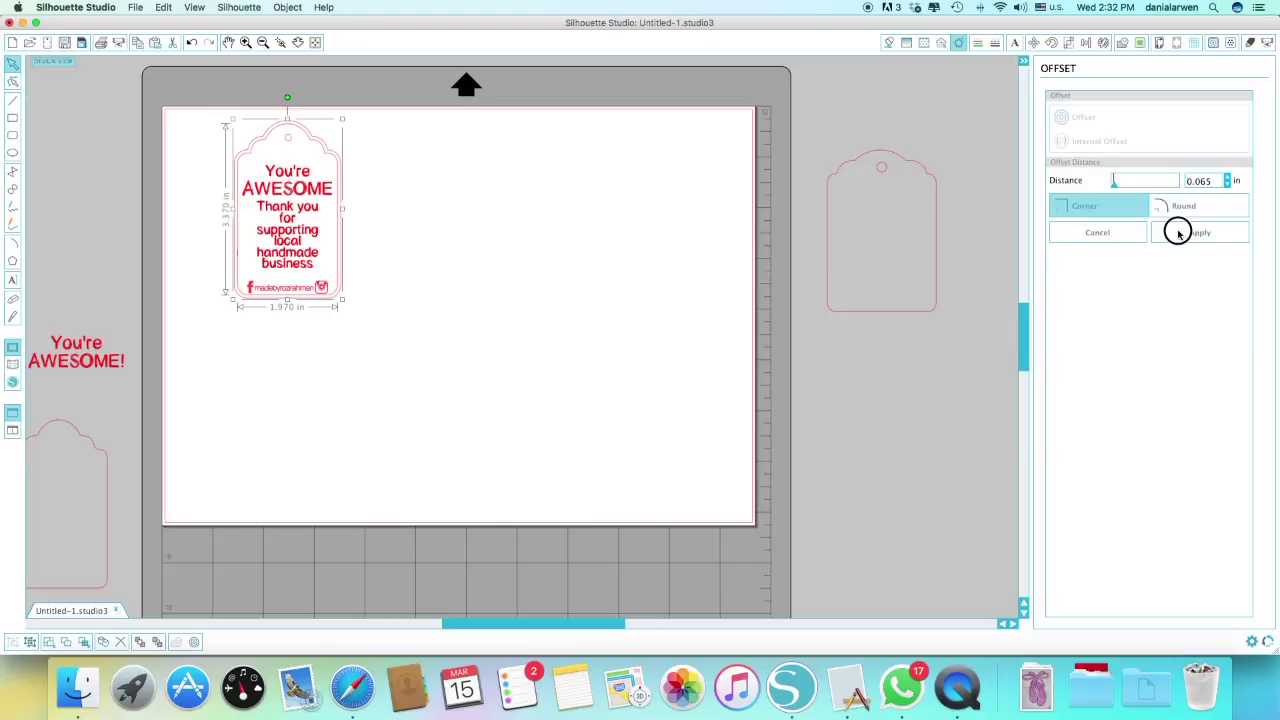
click(525, 211)
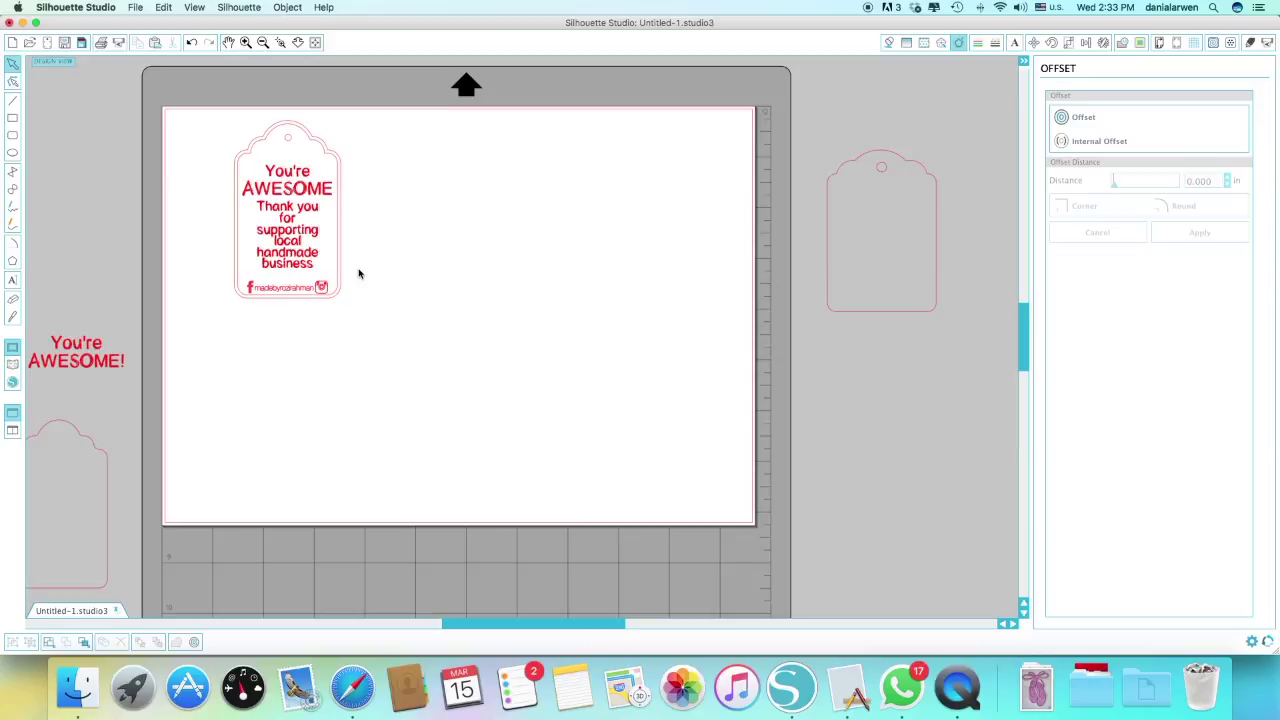
- Group the lettering and icons with the inner offset outline of the tag
click(290, 203)
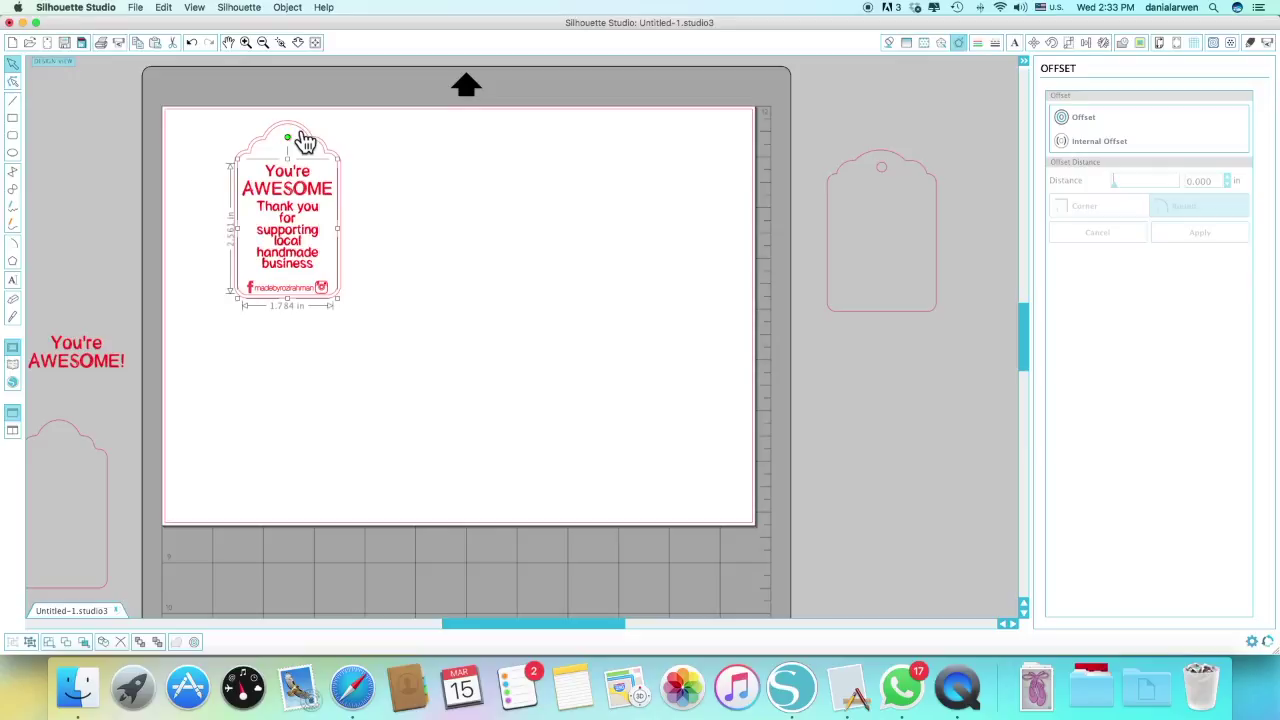
click(301, 133)
right_click(301, 133)
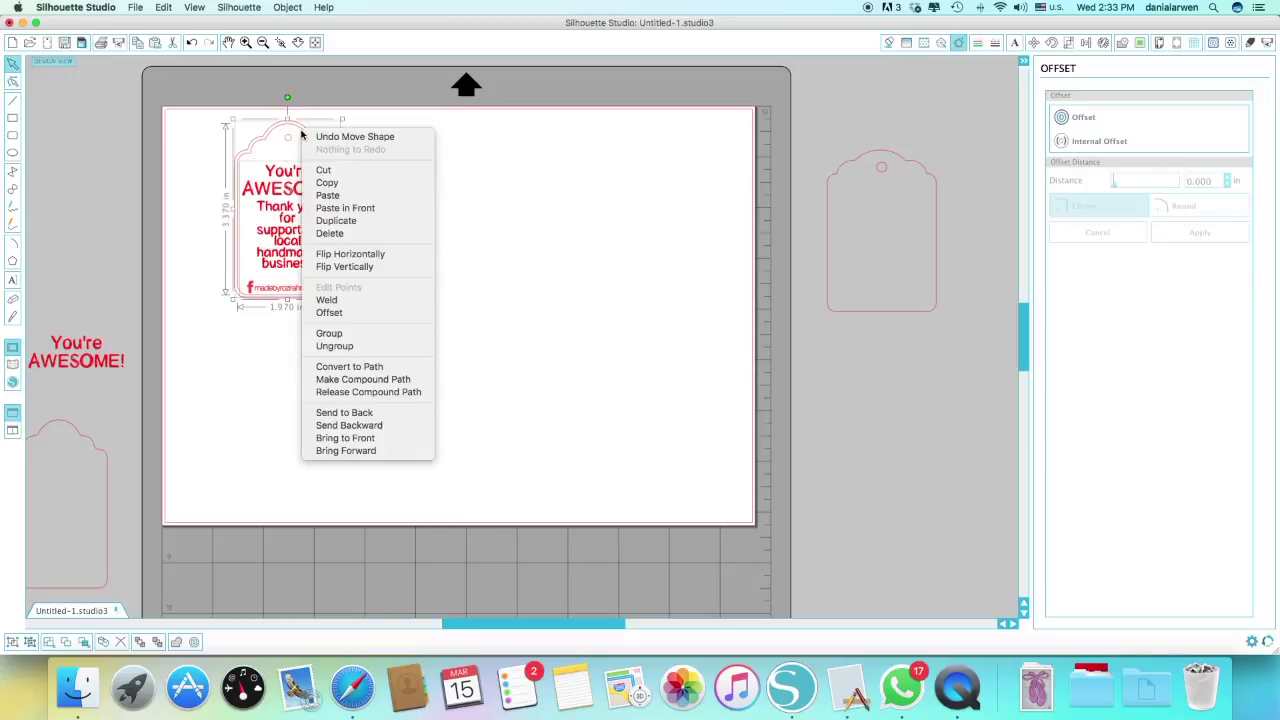
click(323, 337)
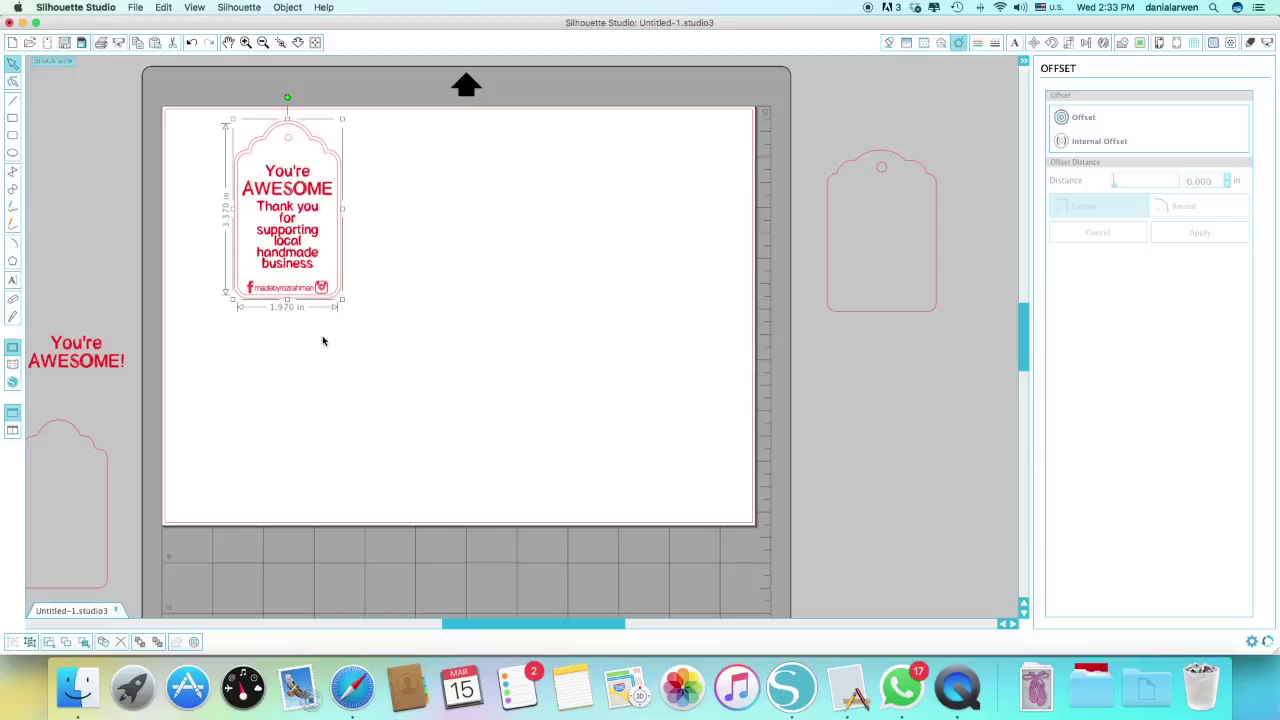
- Set the line color of the grouped lettering and inner outline to blue, and open the cut settings
click(978, 45)
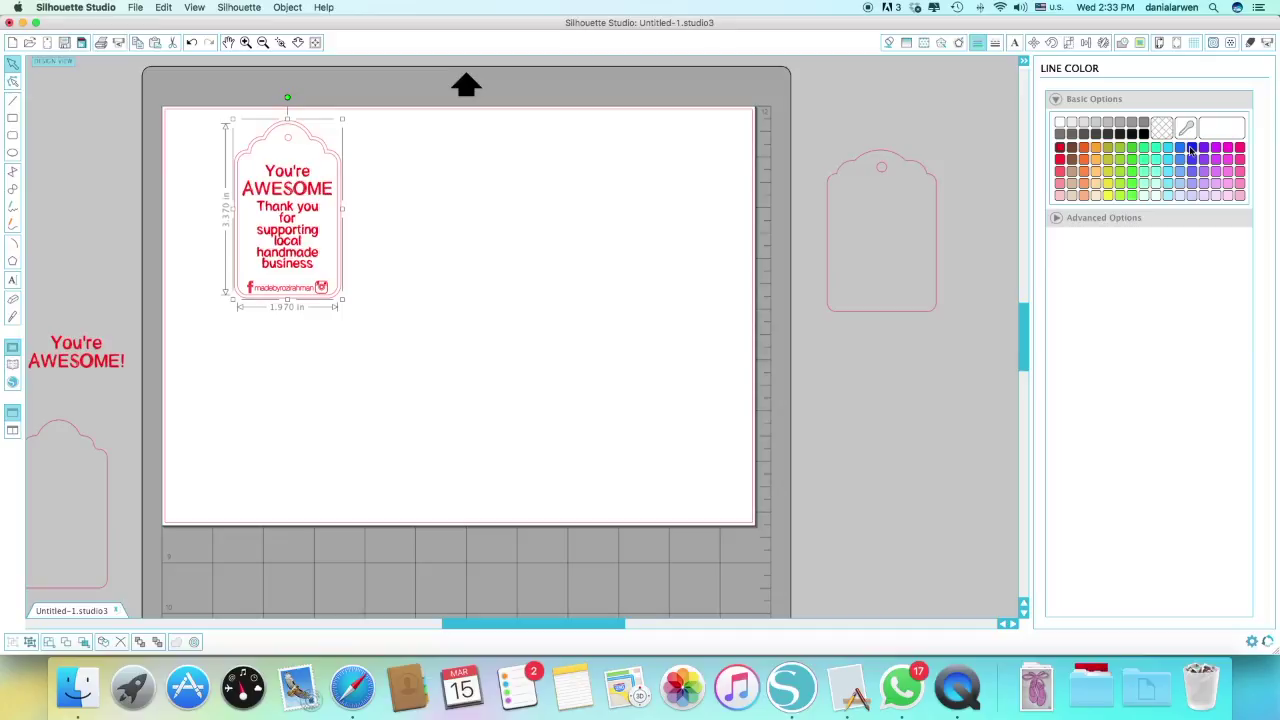
click(1190, 150)
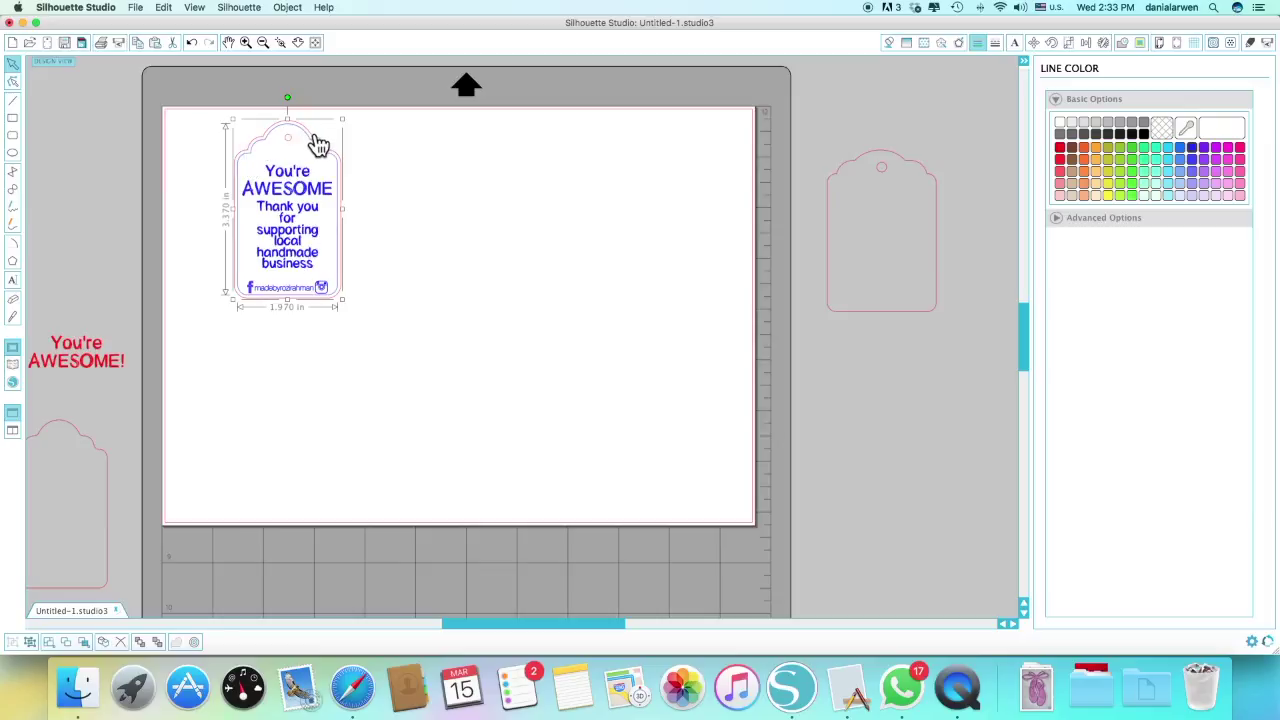
click(438, 190)
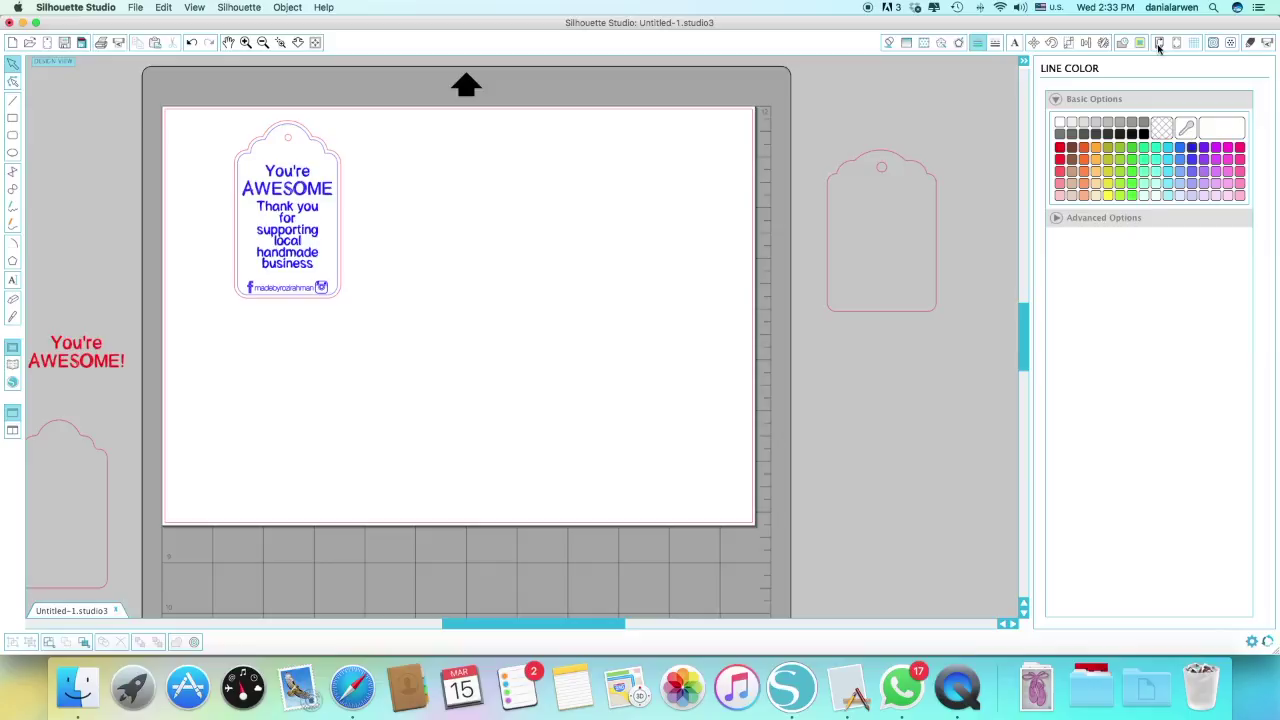
click(1251, 43)
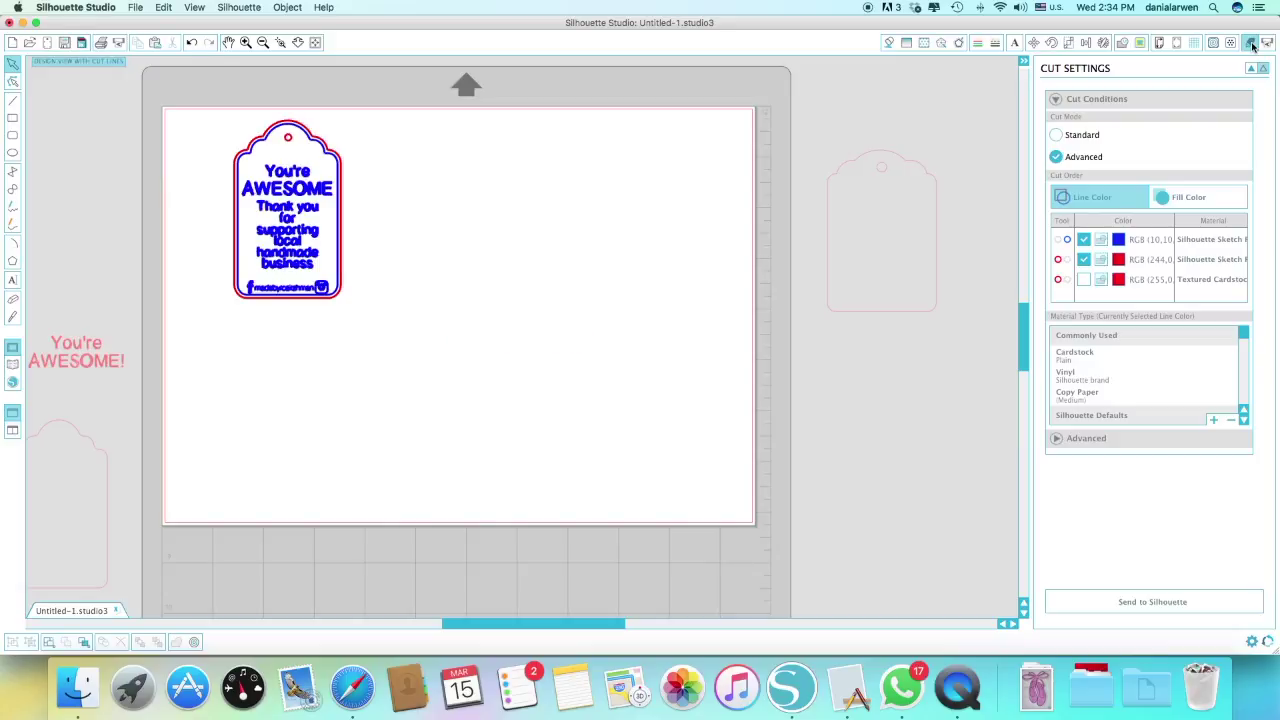
- Switch the cut mode to Standard to view its options and return it to Advanced
click(1082, 116)
click(1087, 137)
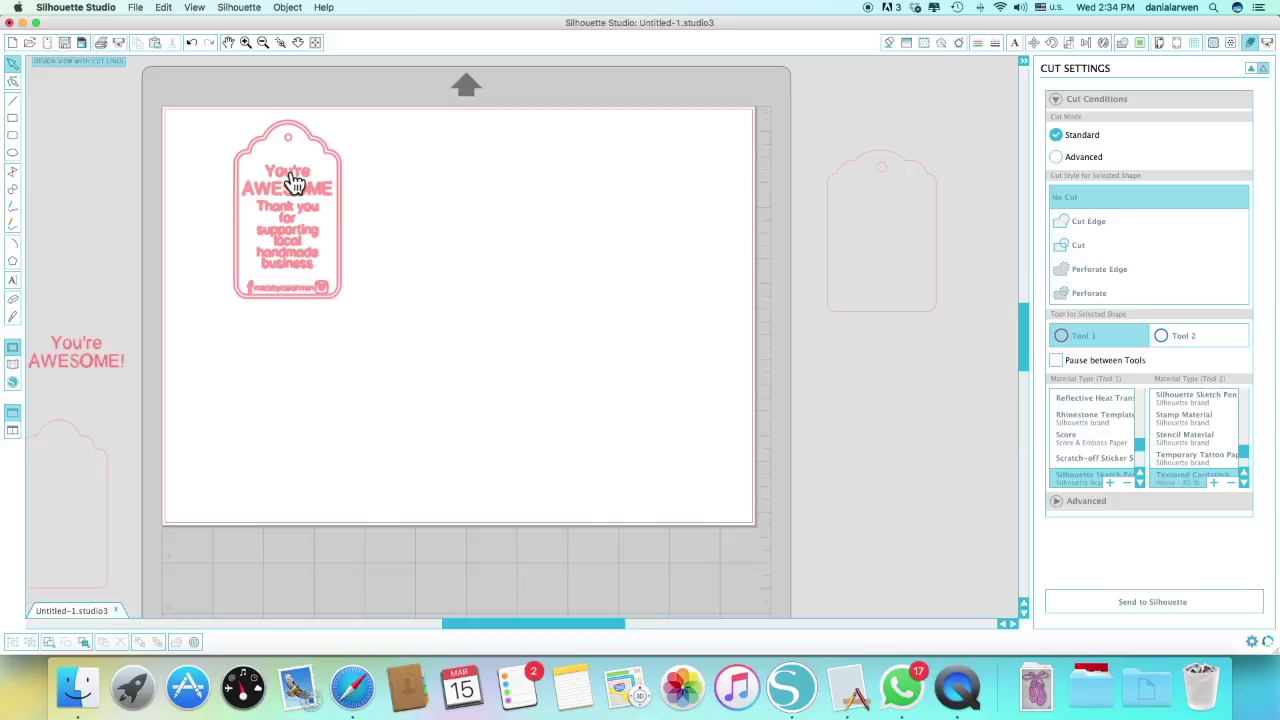
click(1088, 157)
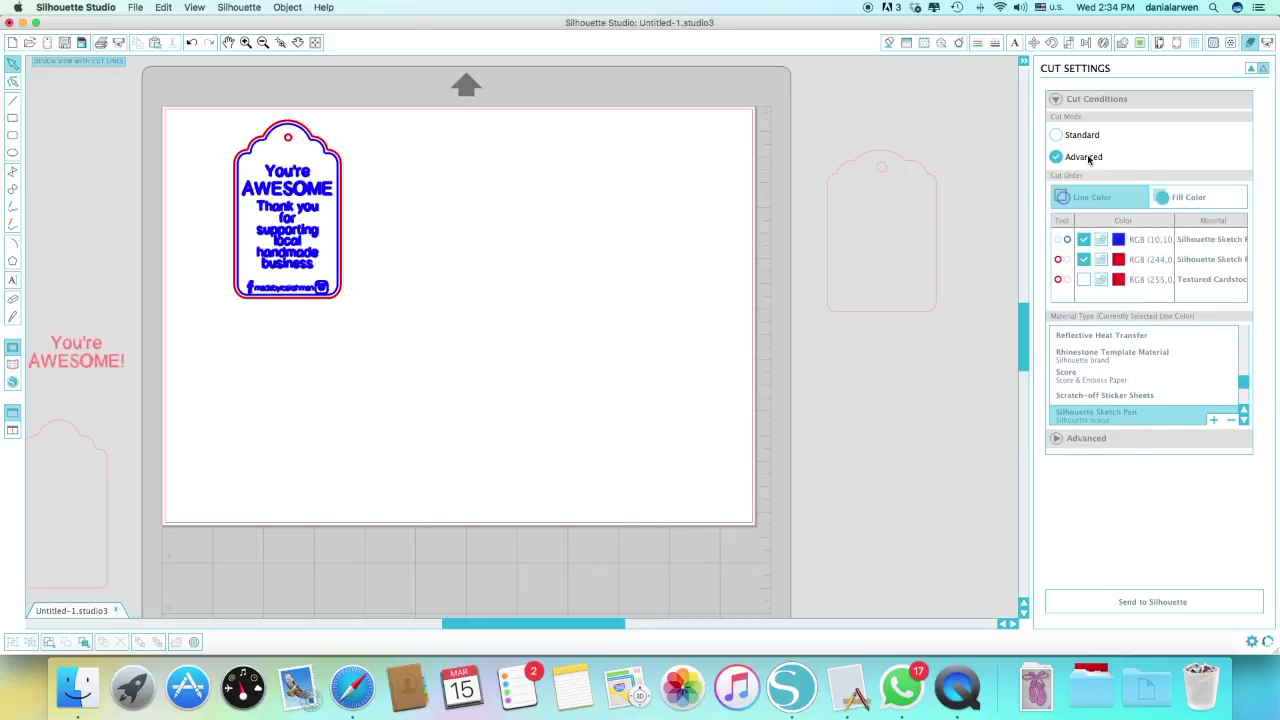
- Review the sketch pen settings of the blue line color and enable the red line color assigned to Textured Cardstock
click(1067, 243)
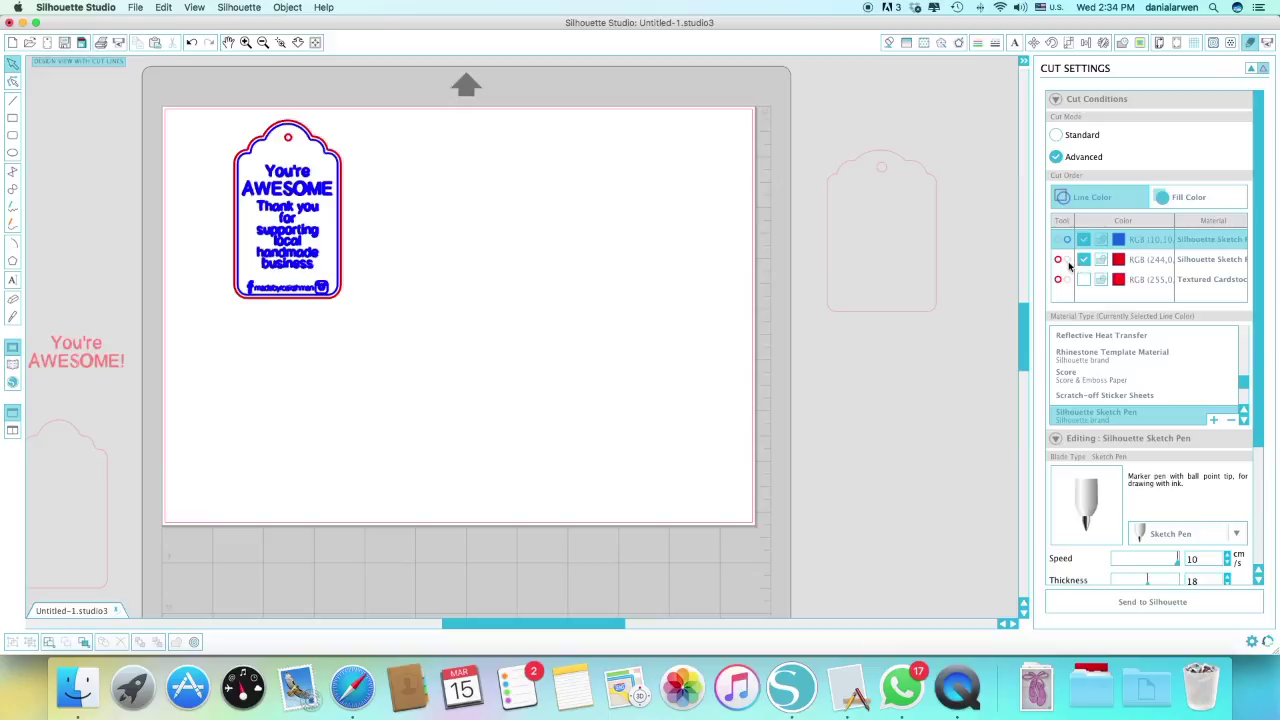
click(1151, 262)
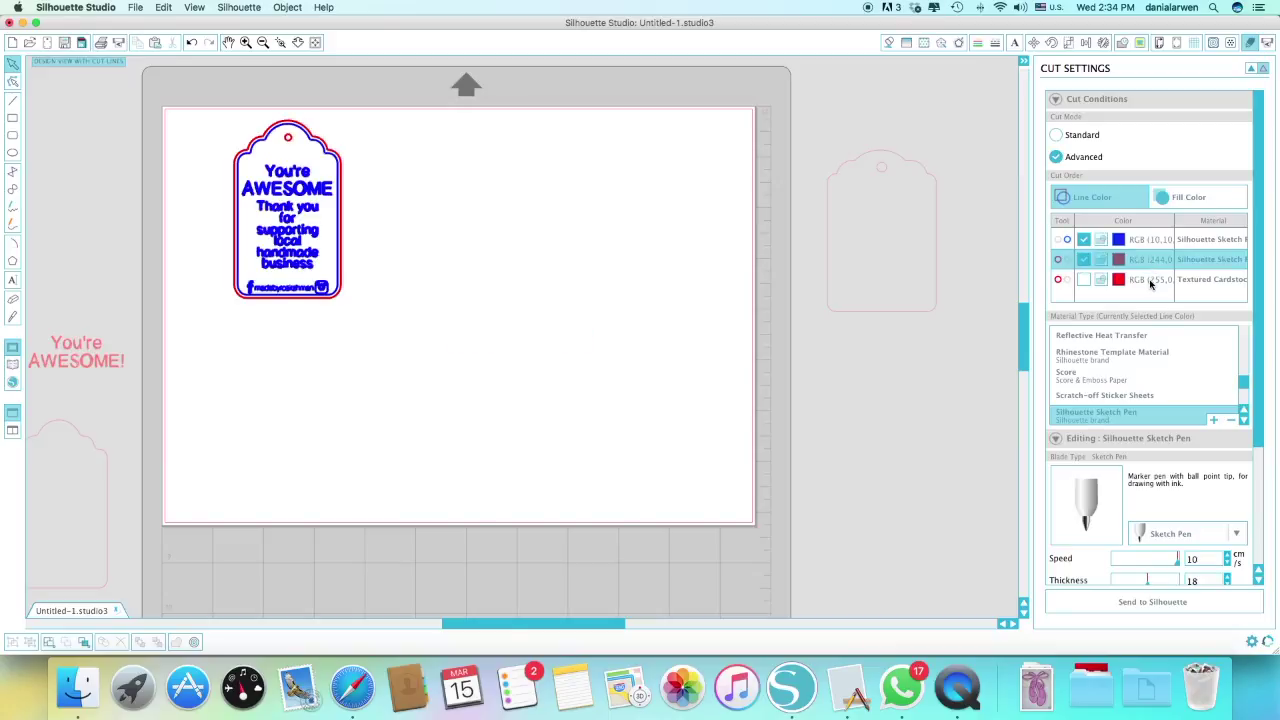
click(1186, 242)
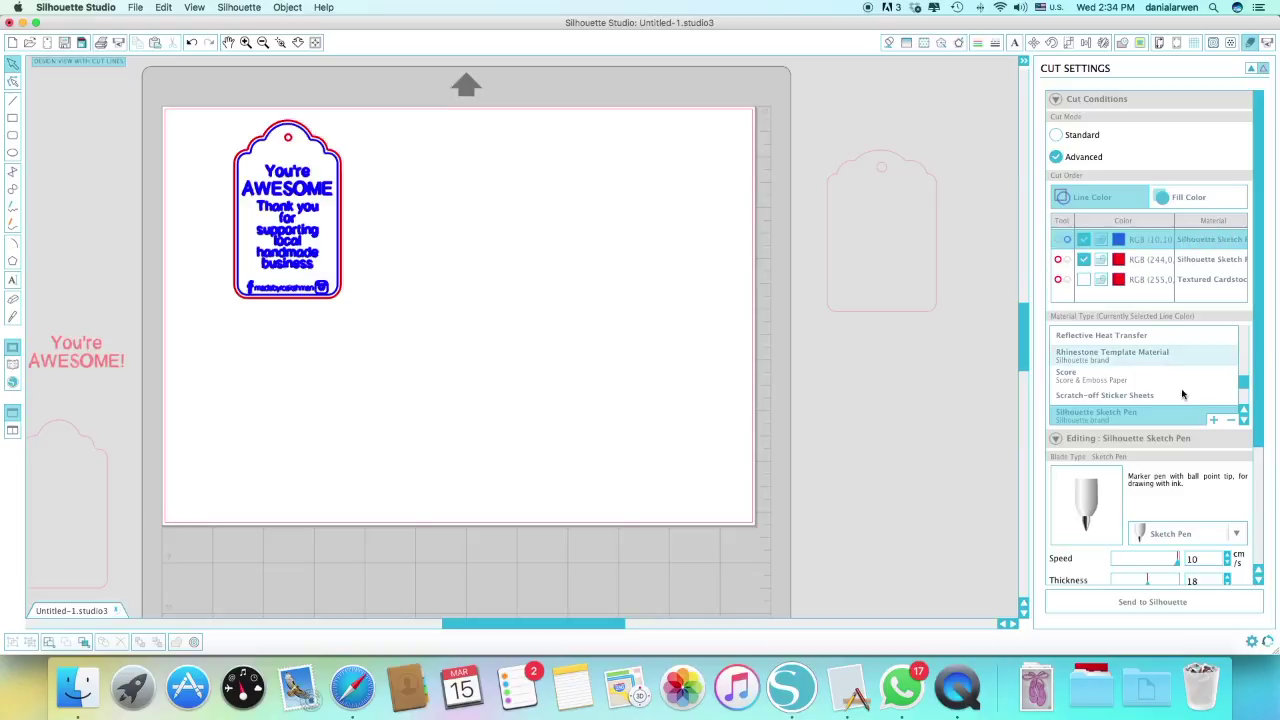
scroll(1260, 343, down, 3)
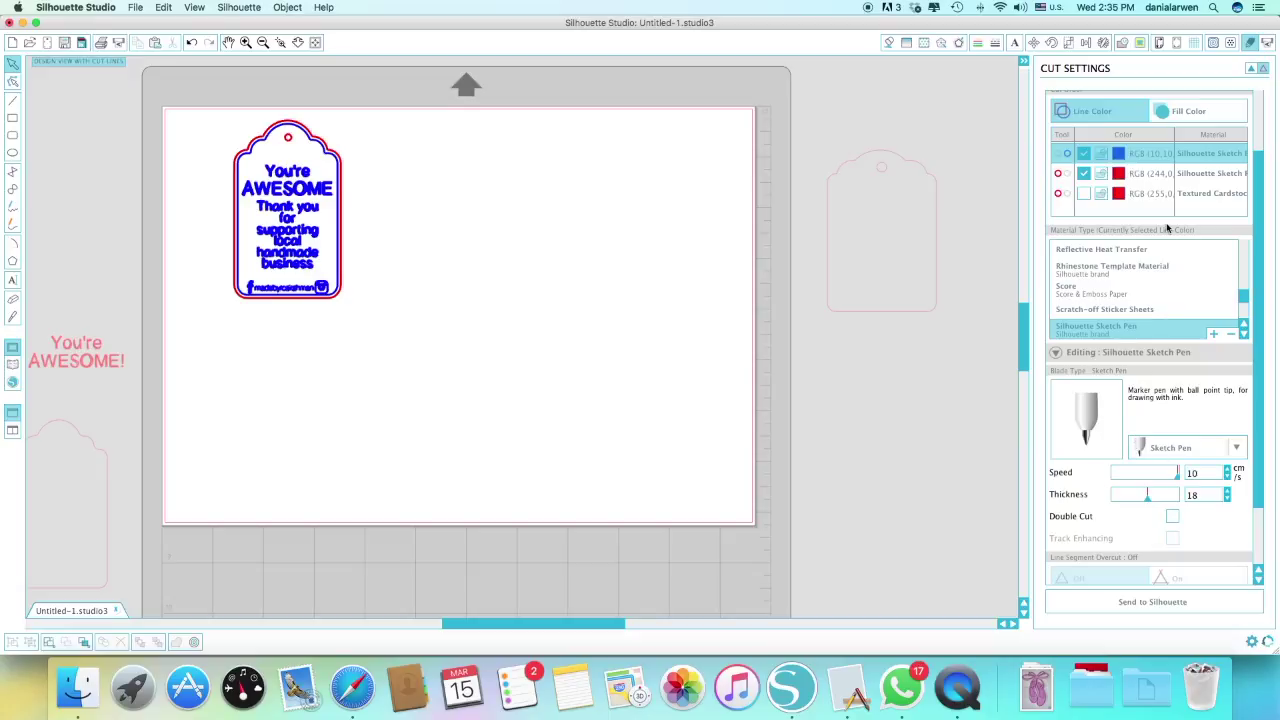
click(1083, 195)
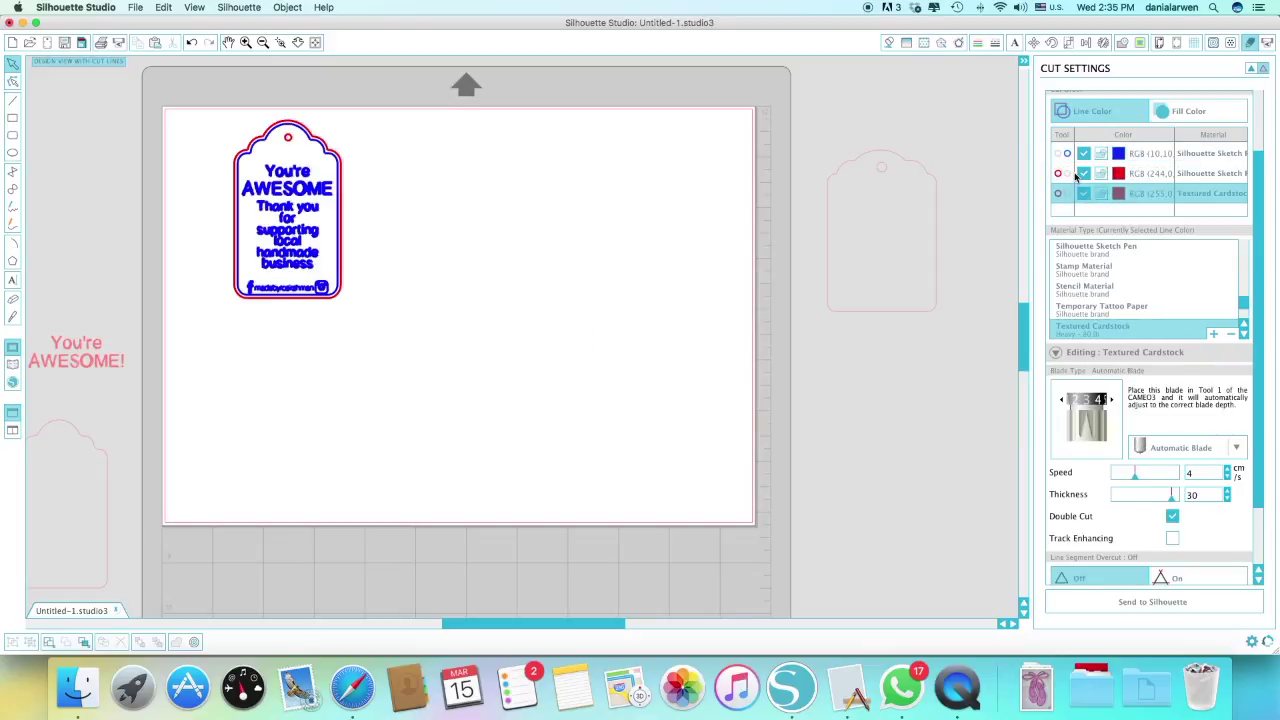
- Change the material of the red line color set to Silhouette Sketch Pen to Textured Cardstock
click(1192, 175)
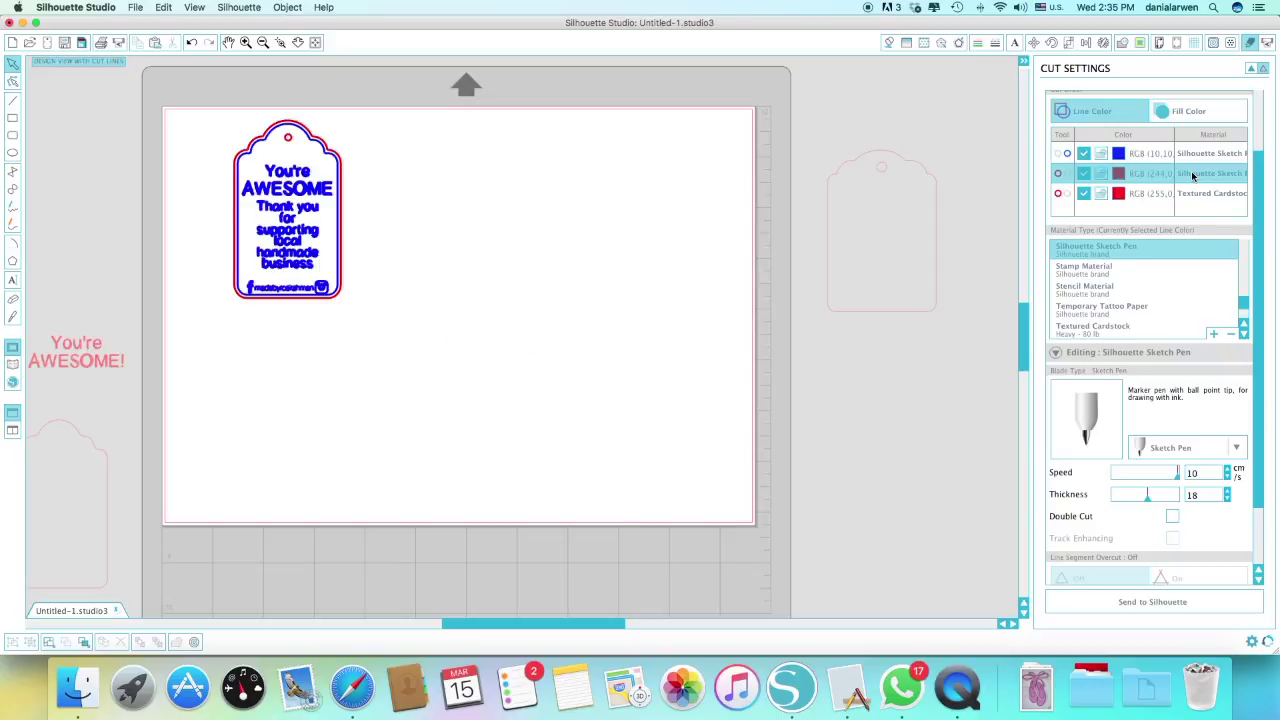
click(1154, 353)
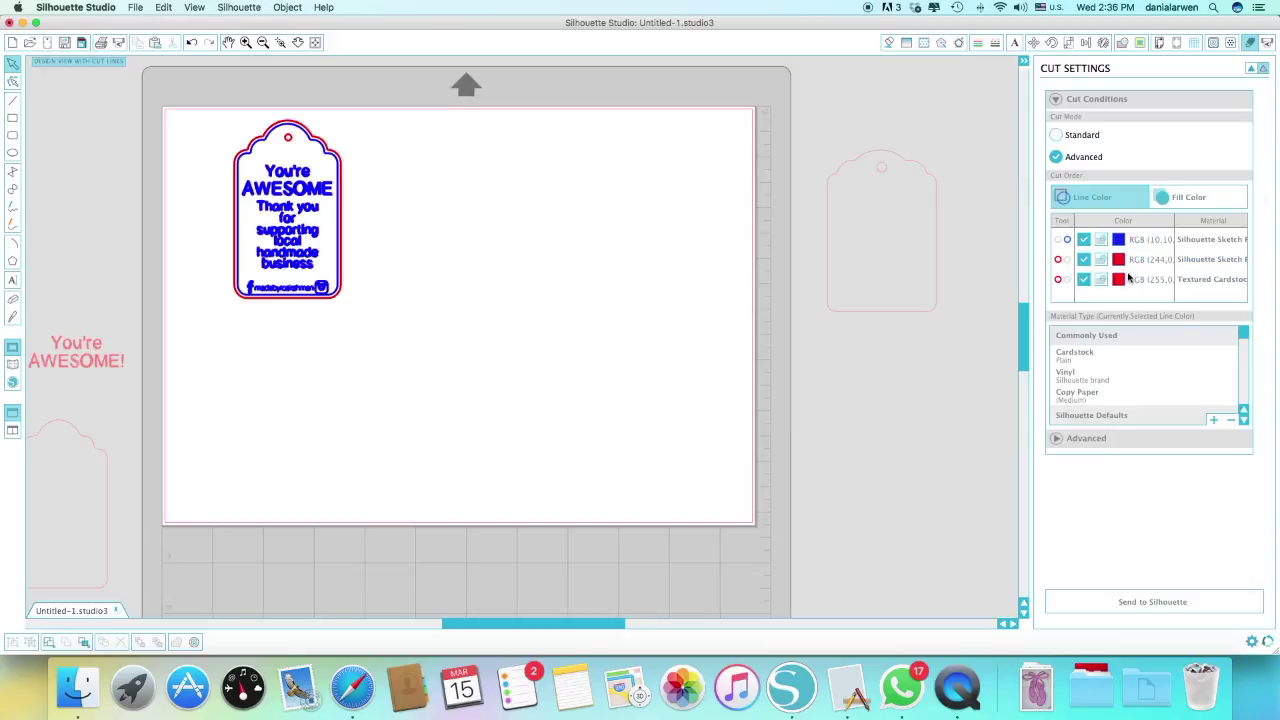
click(1218, 261)
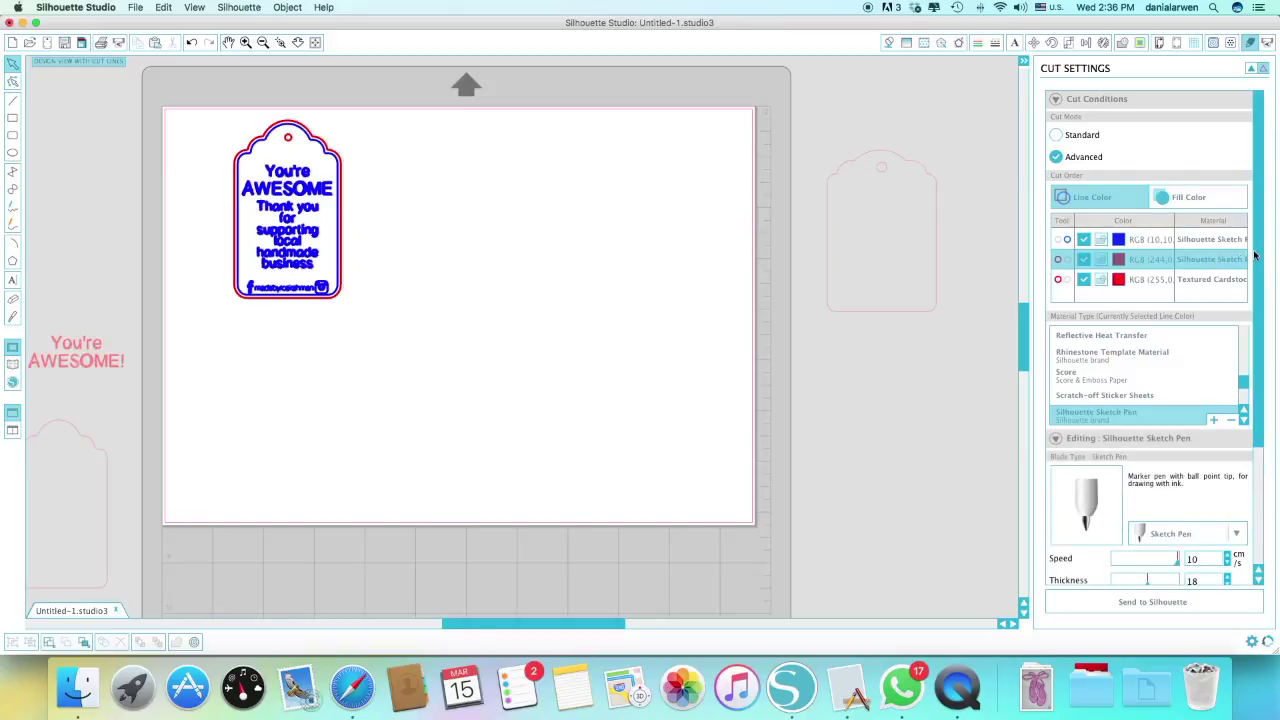
drag(1256, 278, 1256, 370)
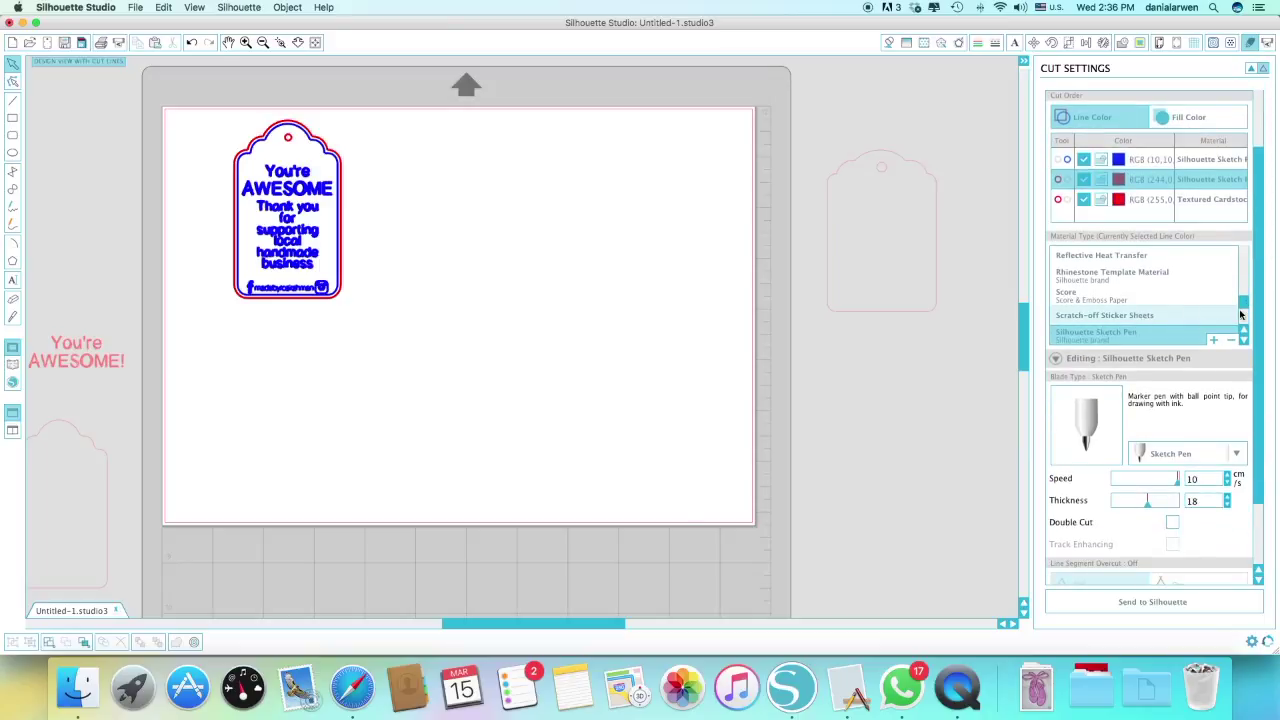
drag(1243, 303, 1214, 300)
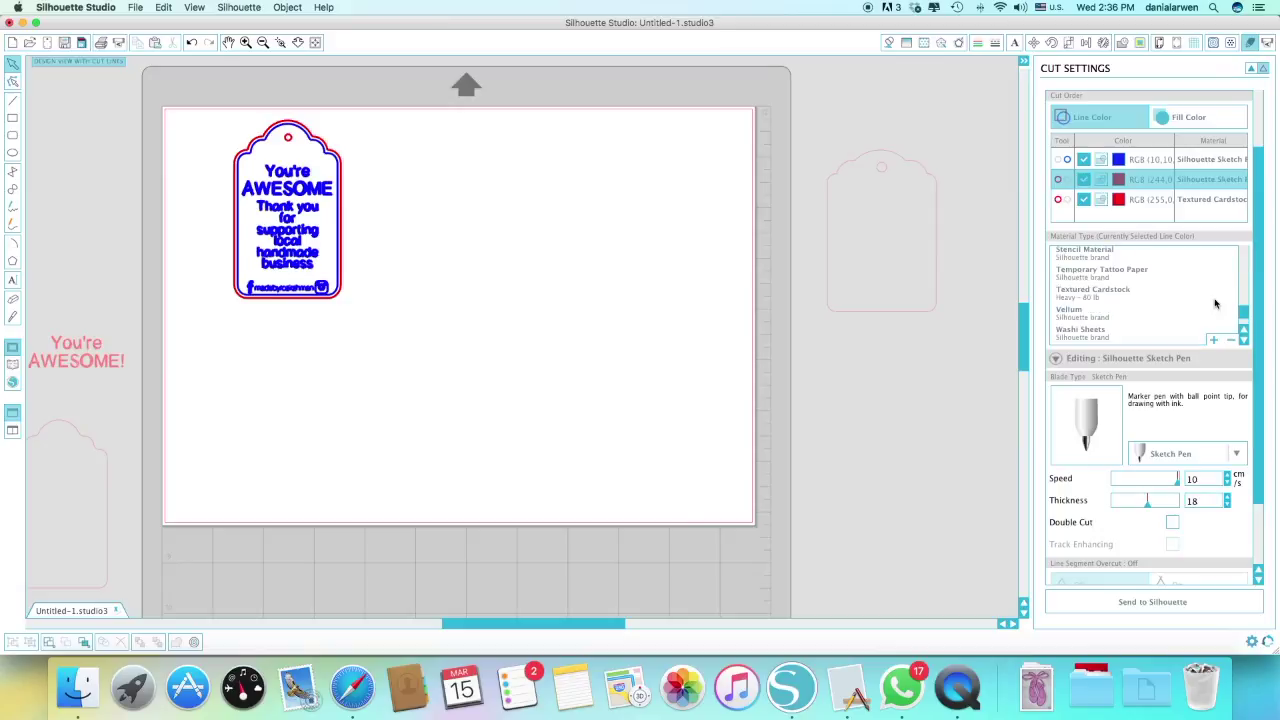
click(1123, 294)
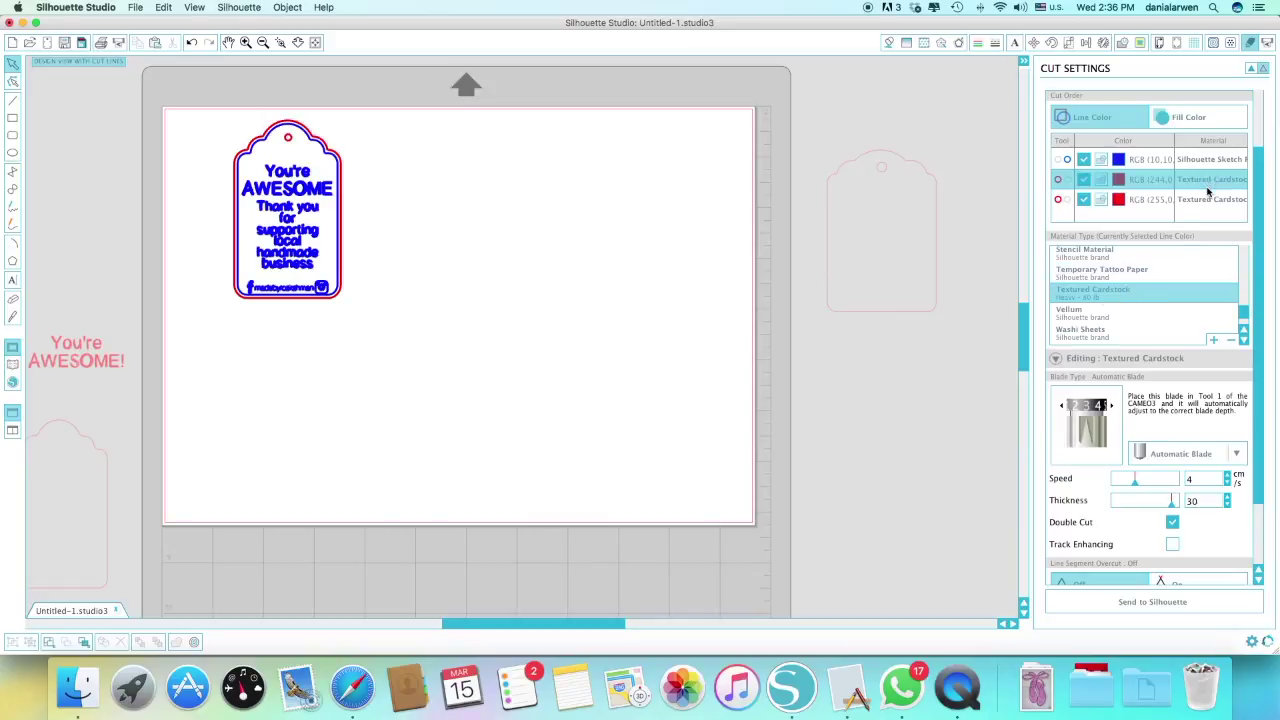
- Review the blade type, speed, thickness, double cut and overcut settings of the two red line colors
click(1148, 203)
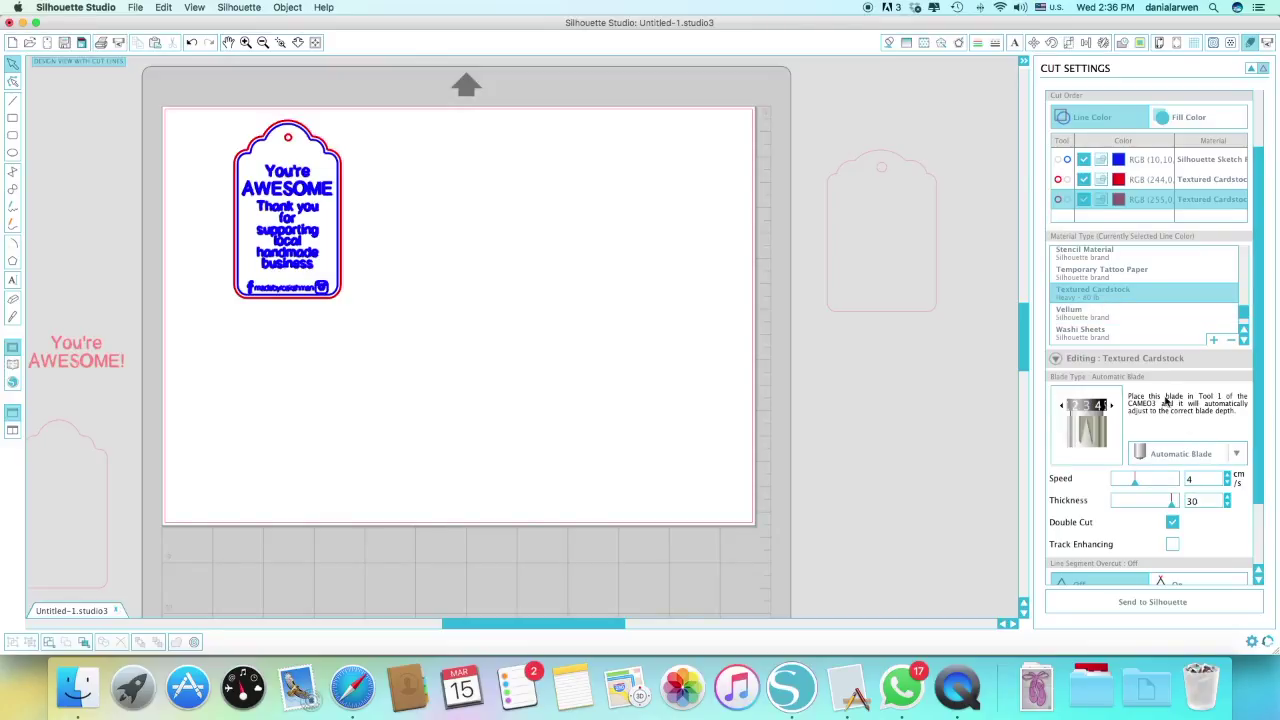
click(1187, 181)
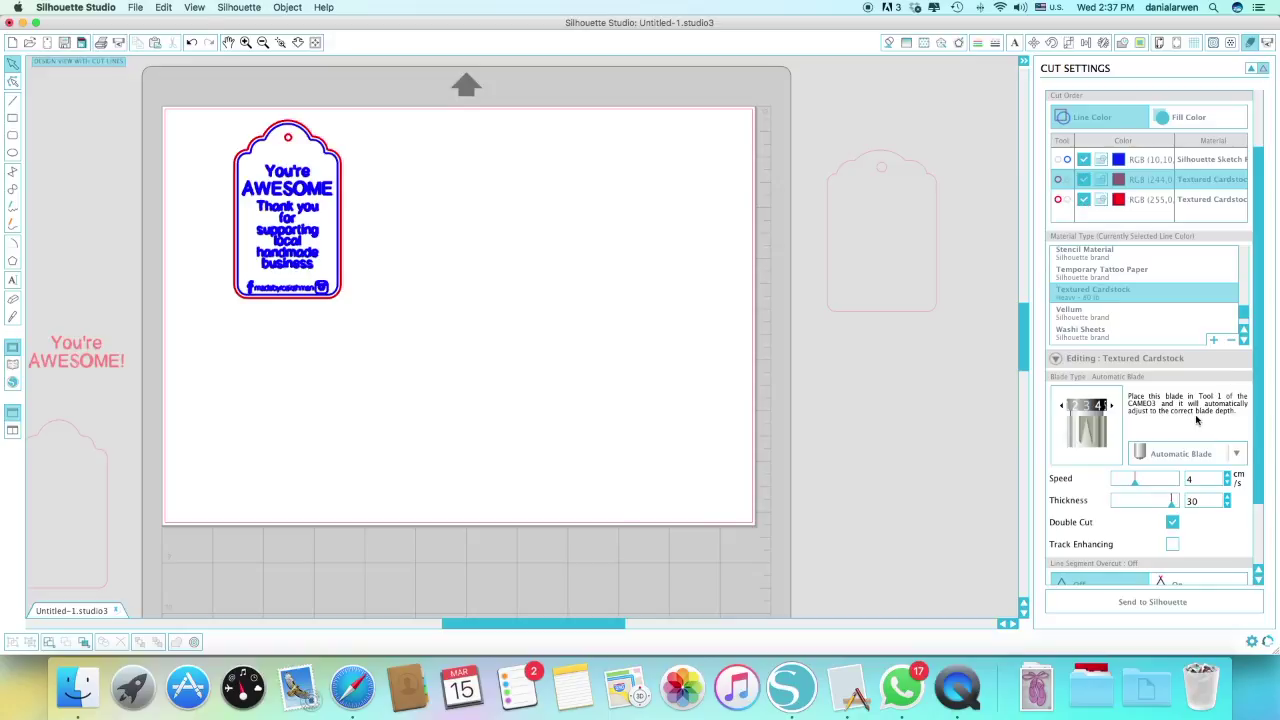
scroll(1258, 354, down, 1)
drag(1258, 354, 1261, 407)
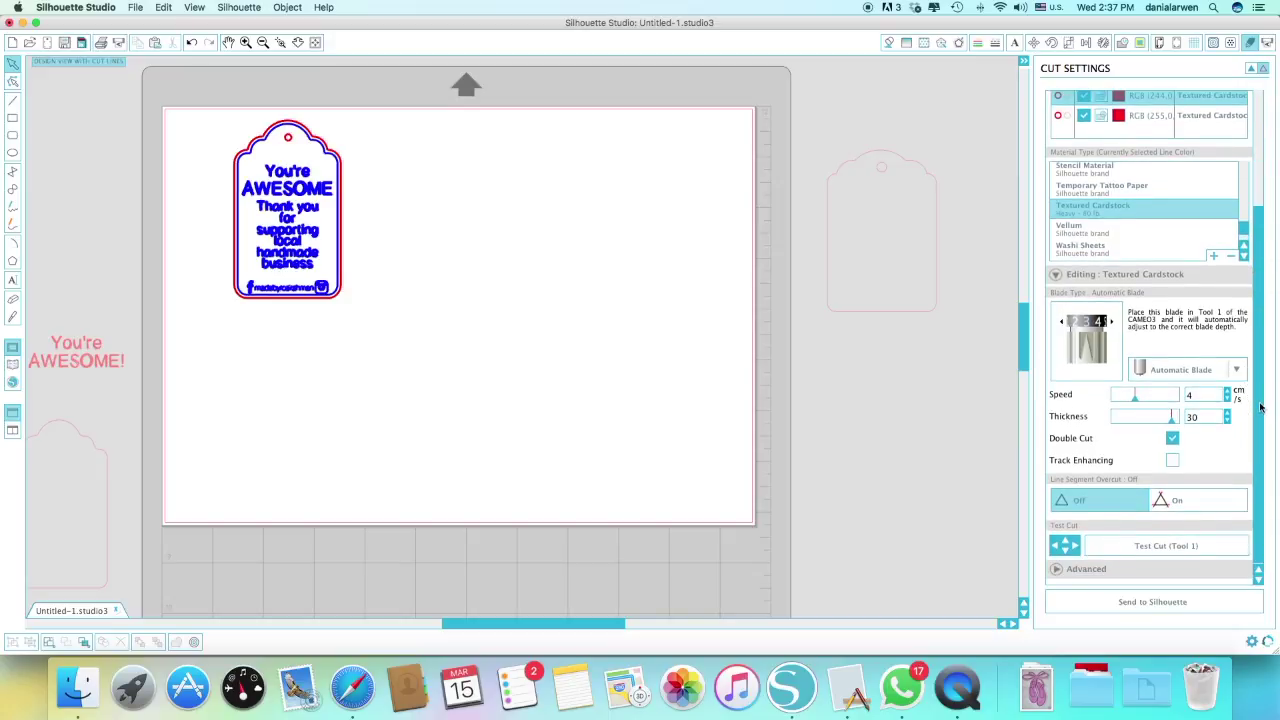